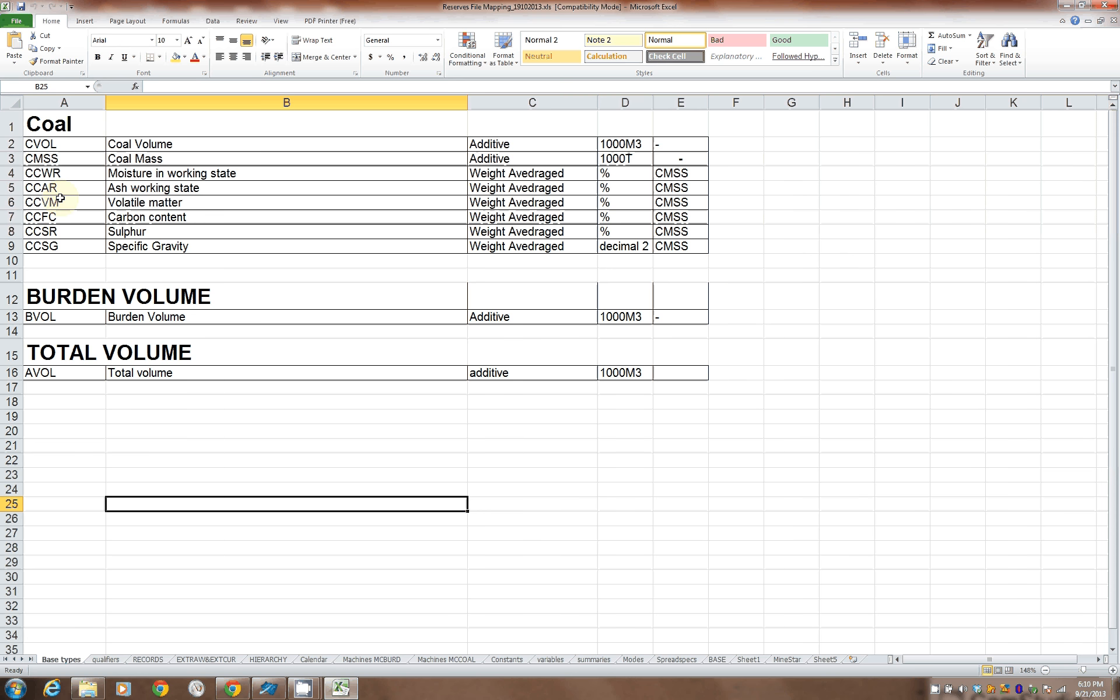
Step: Review the coal, burden volume and total volume codes and descriptions on the Base types sheet
{"action": "left_click", "coordinate": [38, 144]}
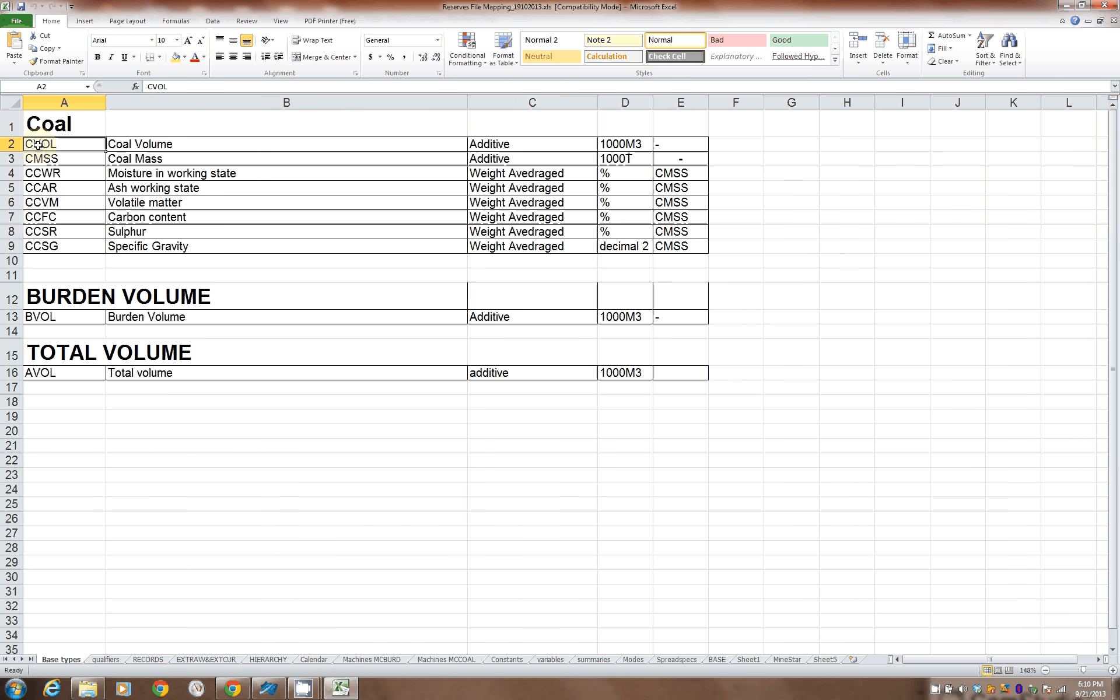
{"action": "left_click_drag", "start_coordinate": [37, 145], "coordinate": [41, 246]}
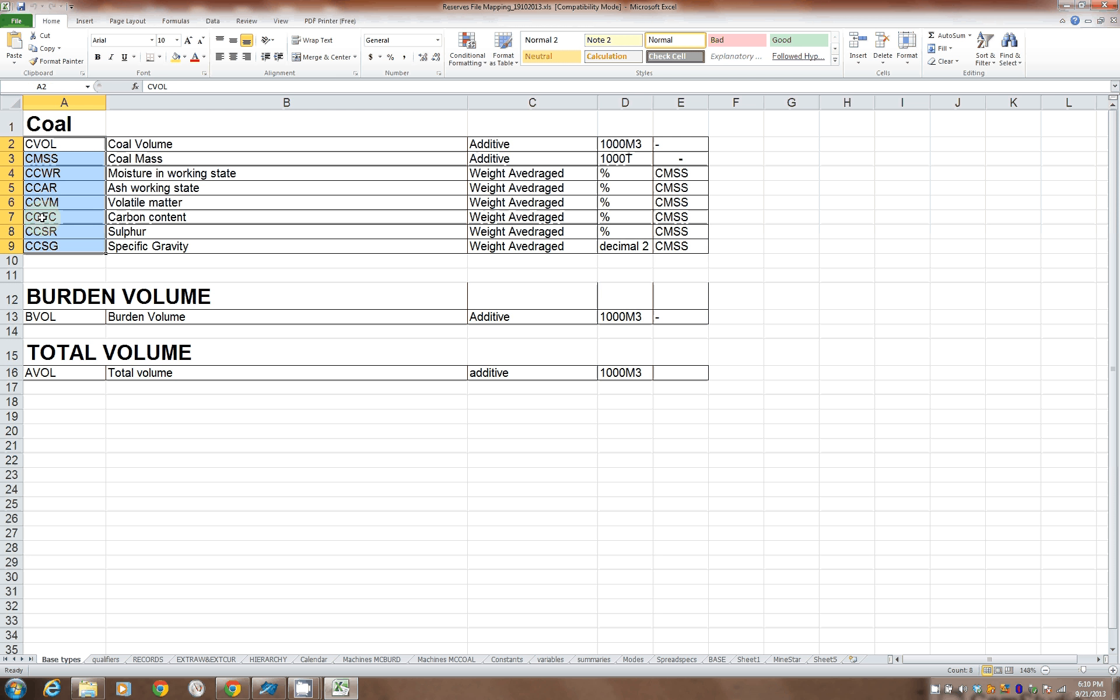
{"action": "left_click", "coordinate": [31, 143]}
{"action": "left_click", "coordinate": [136, 147]}
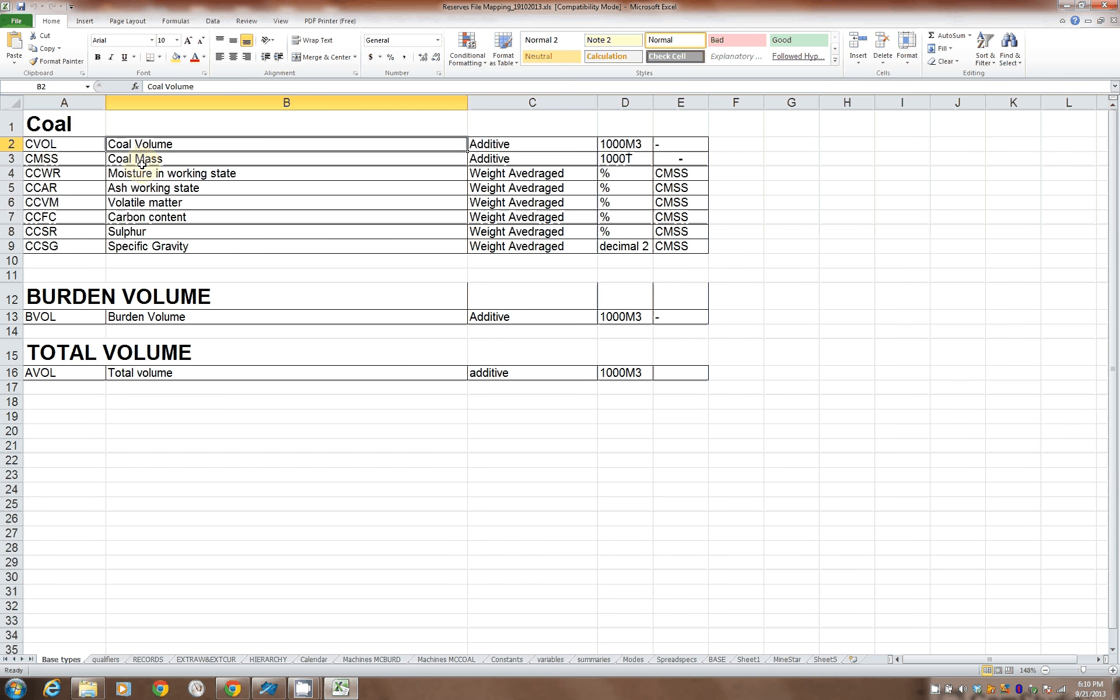
{"action": "left_click", "coordinate": [140, 160]}
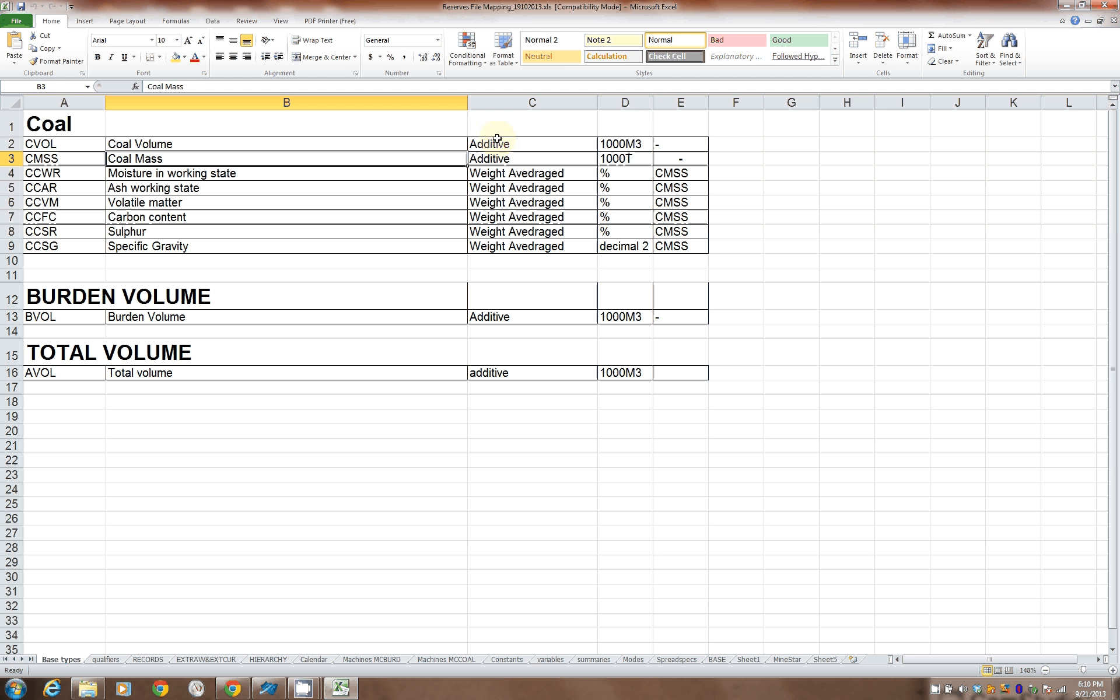
{"action": "left_click", "coordinate": [131, 172]}
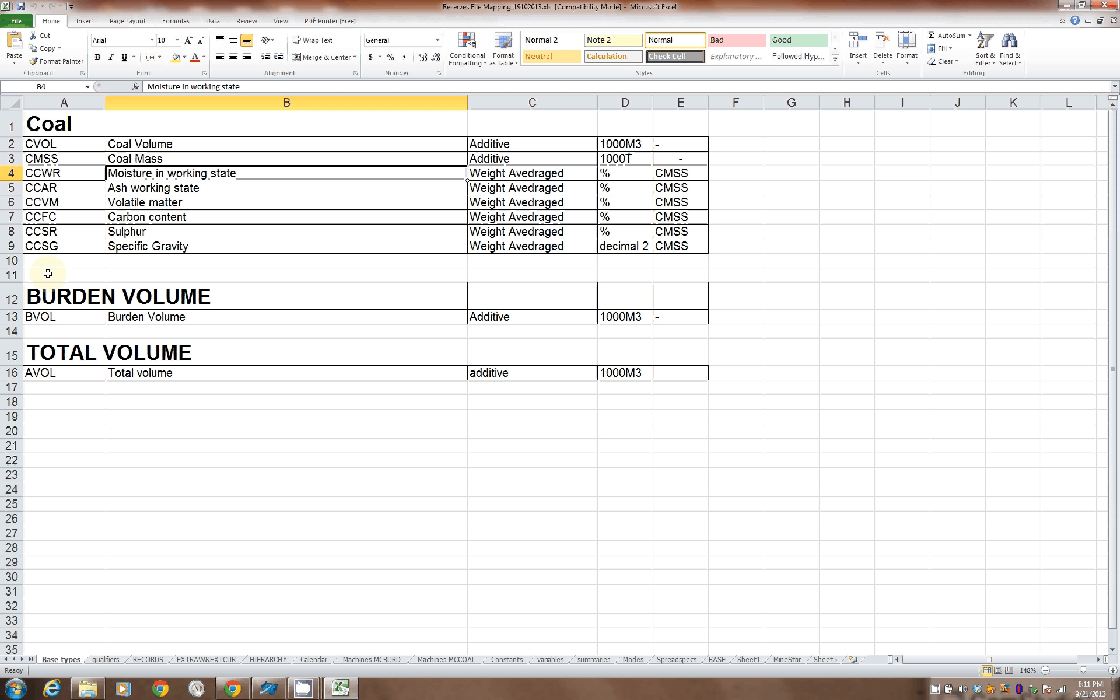
{"action": "left_click", "coordinate": [64, 320]}
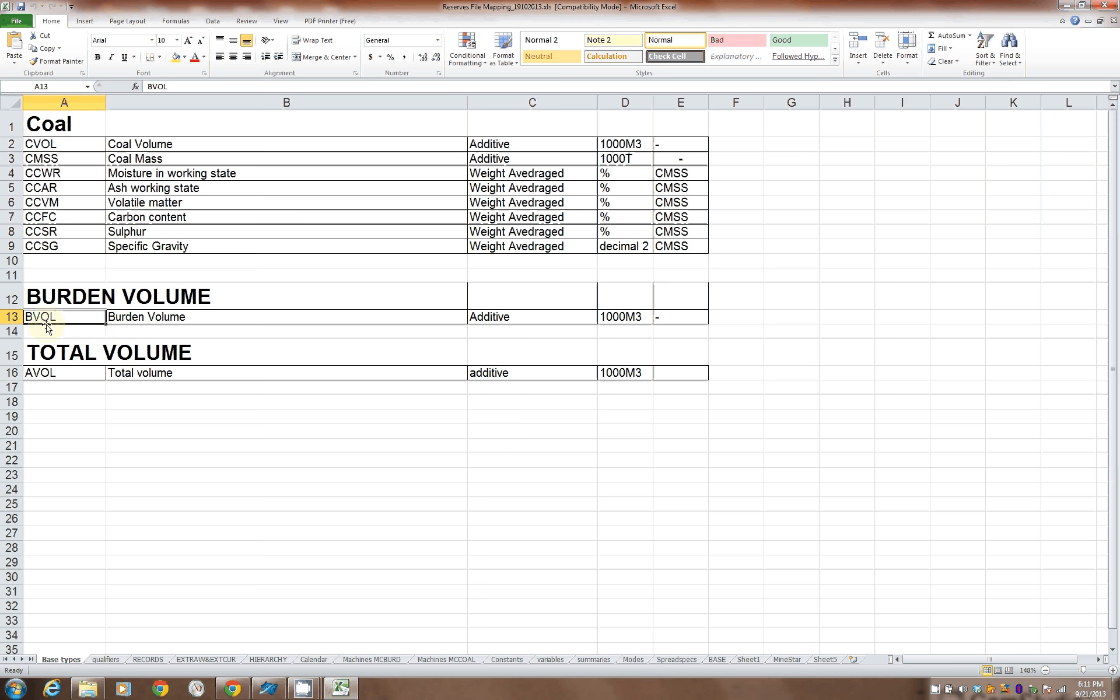
{"action": "left_click", "coordinate": [56, 375]}
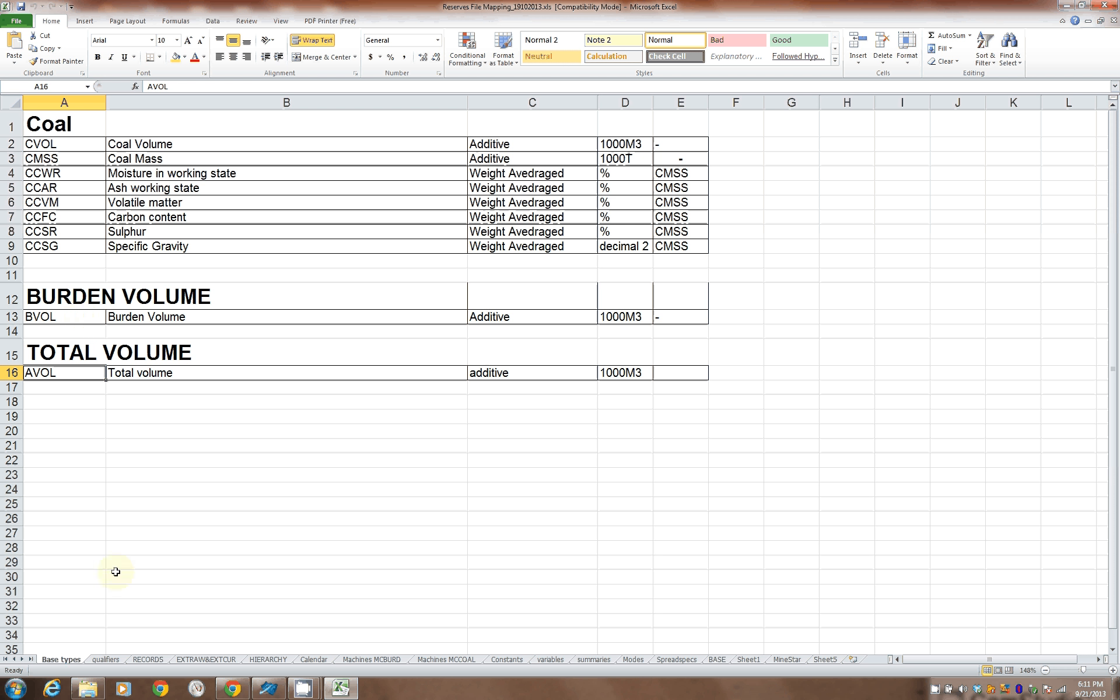
Step: Review the coal quality codes and lithotype codes on the qualifiers sheet
{"action": "left_click", "coordinate": [105, 659]}
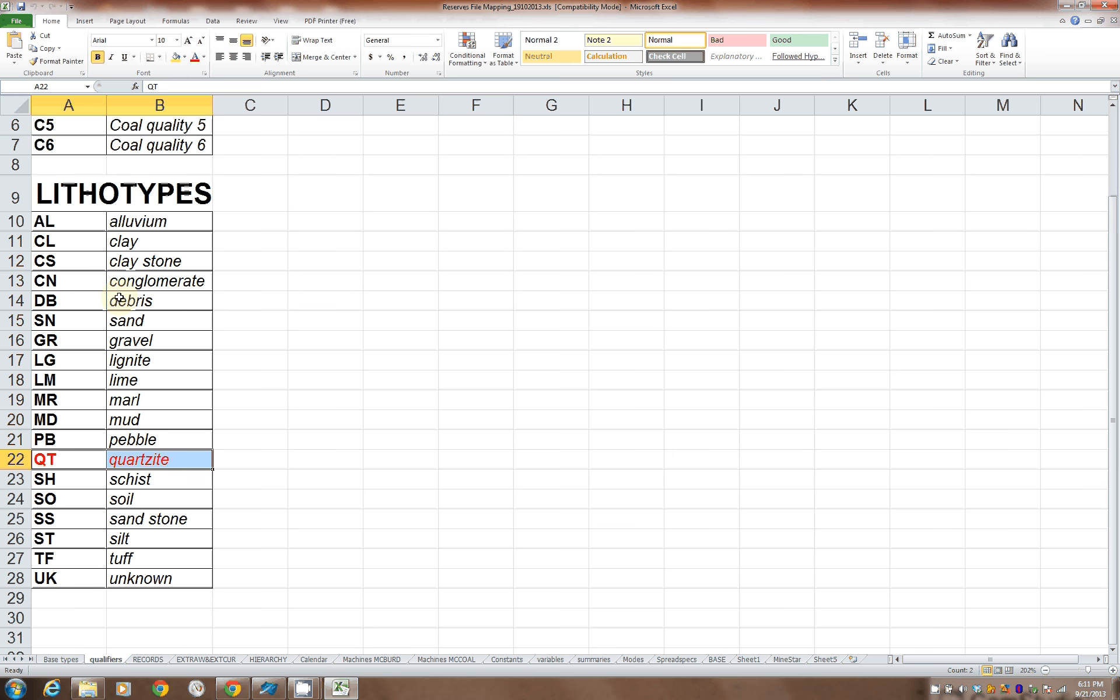
{"action": "scroll", "coordinate": [87, 151], "scroll_direction": "up", "scroll_amount": 2}
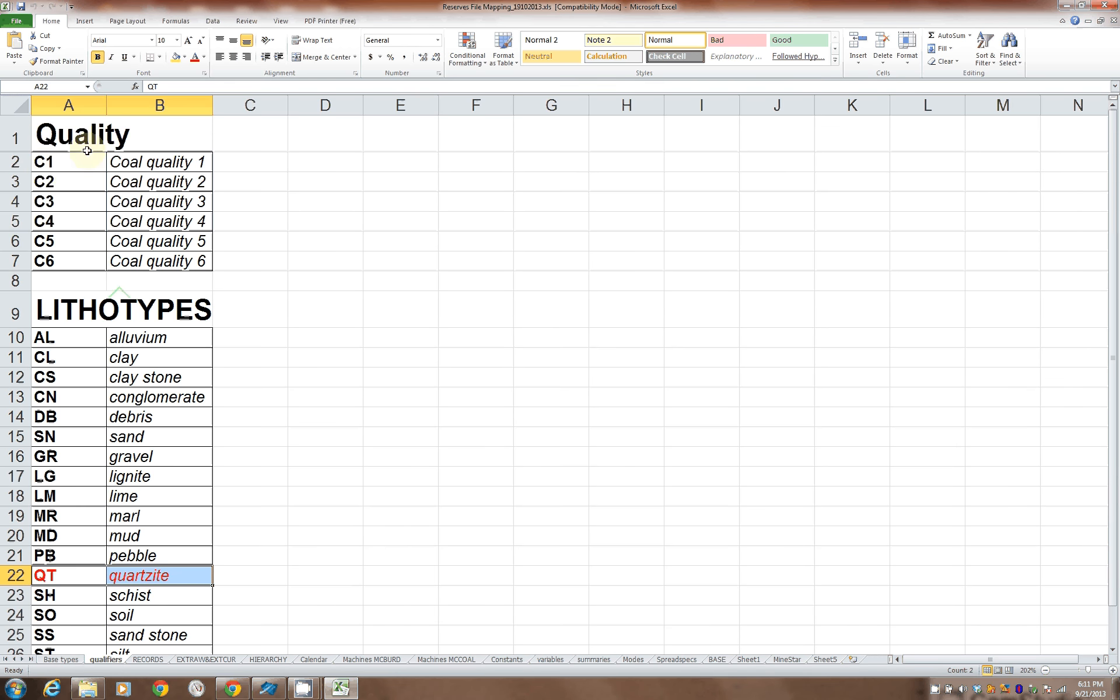
{"action": "left_click", "coordinate": [44, 166]}
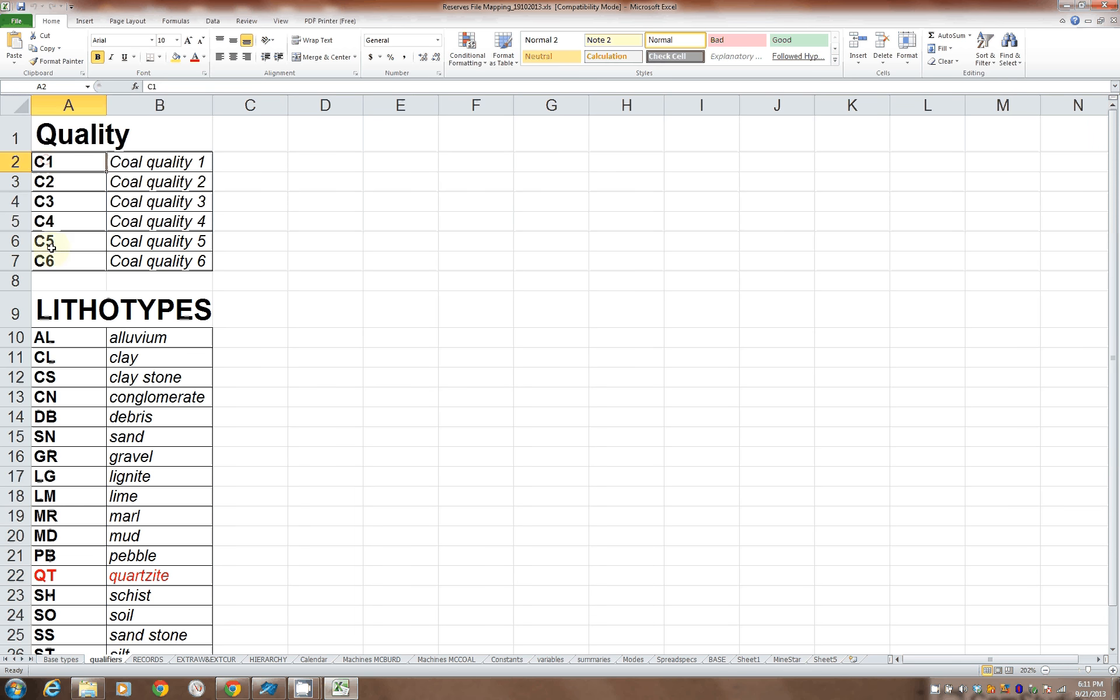
{"action": "key", "text": "ctrl+Down"}
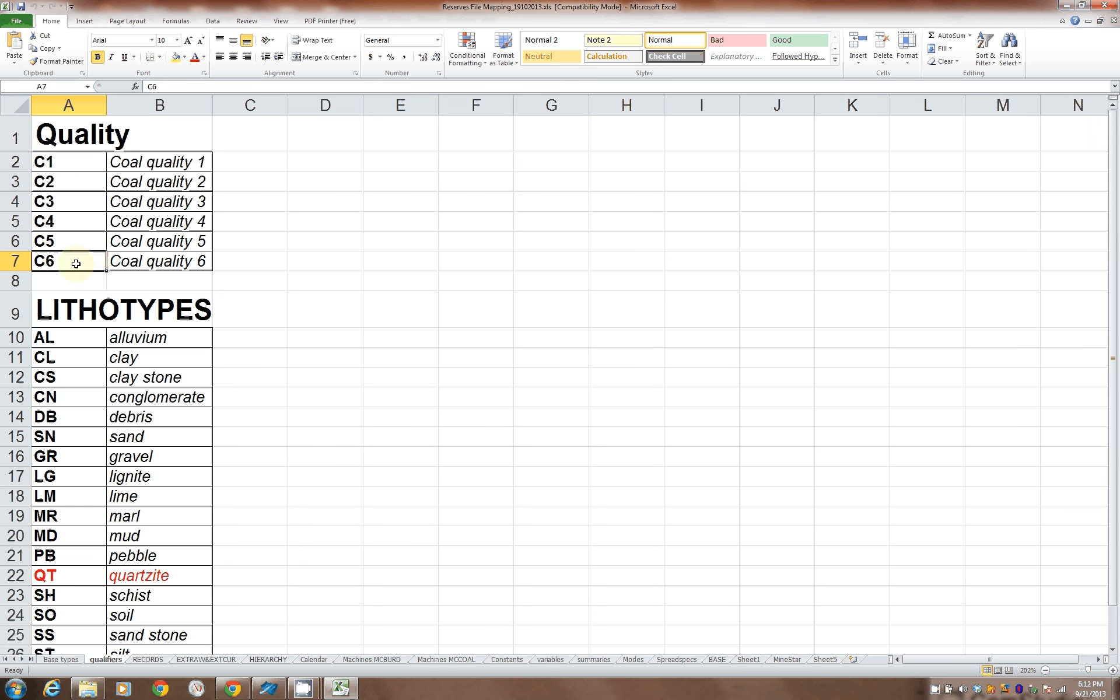
{"action": "scroll", "coordinate": [193, 261], "scroll_direction": "down", "scroll_amount": 1}
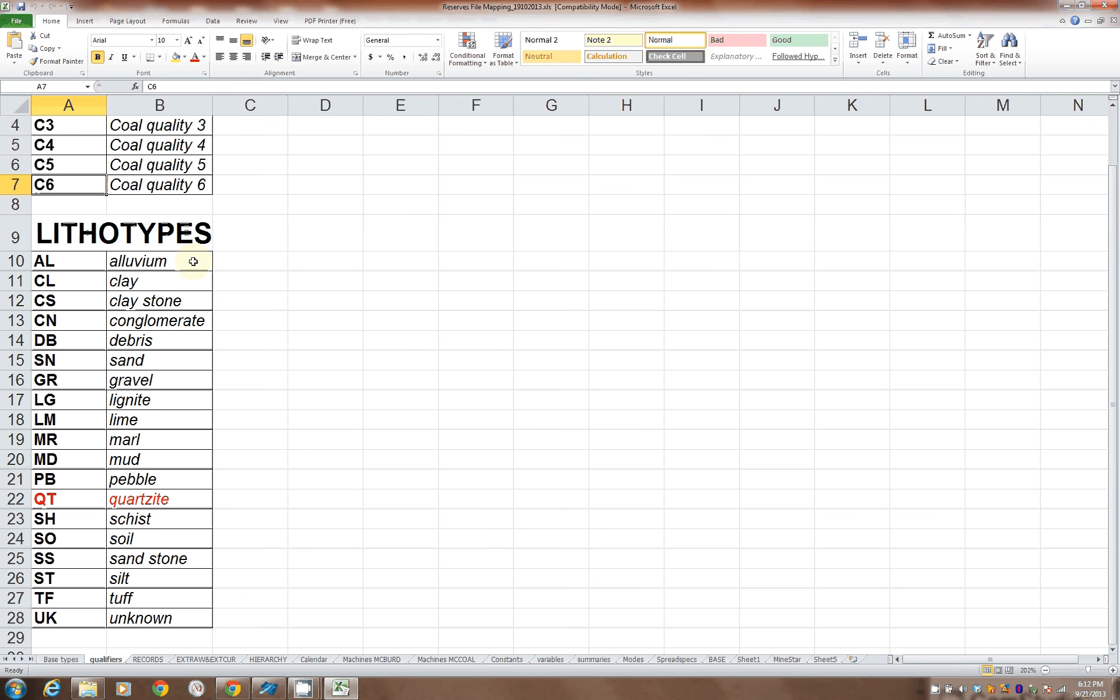
{"action": "left_click", "coordinate": [50, 261]}
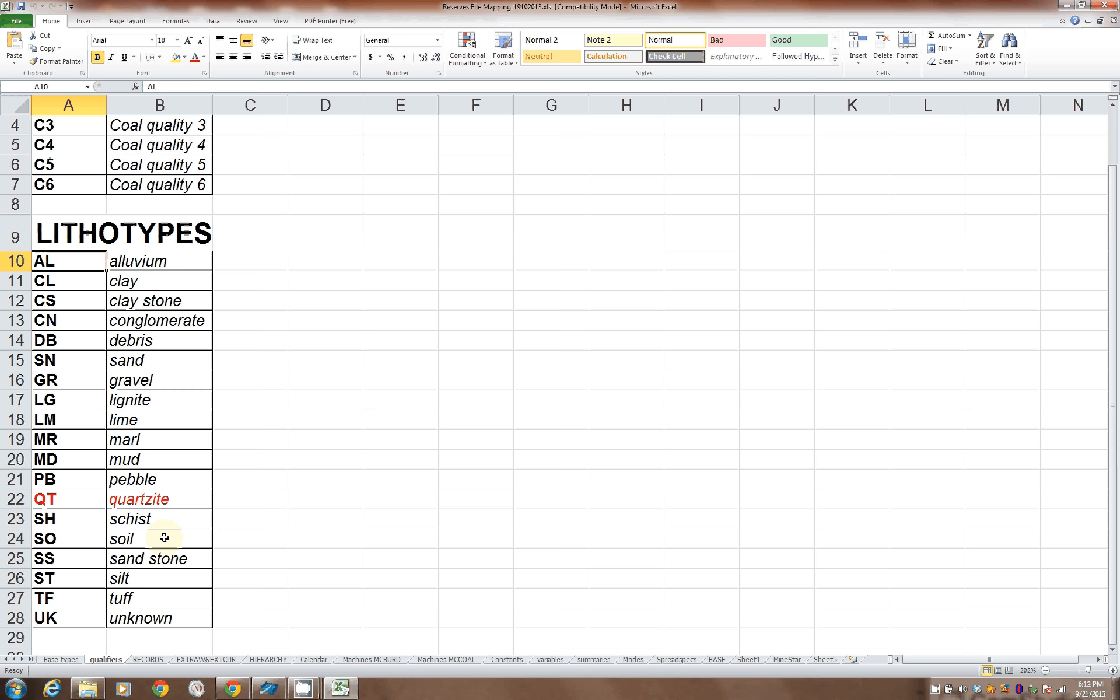
Step: Switch to MineScape and check in the Plugin Manager whether the Schedule plugin is loaded
{"action": "left_click", "coordinate": [270, 689]}
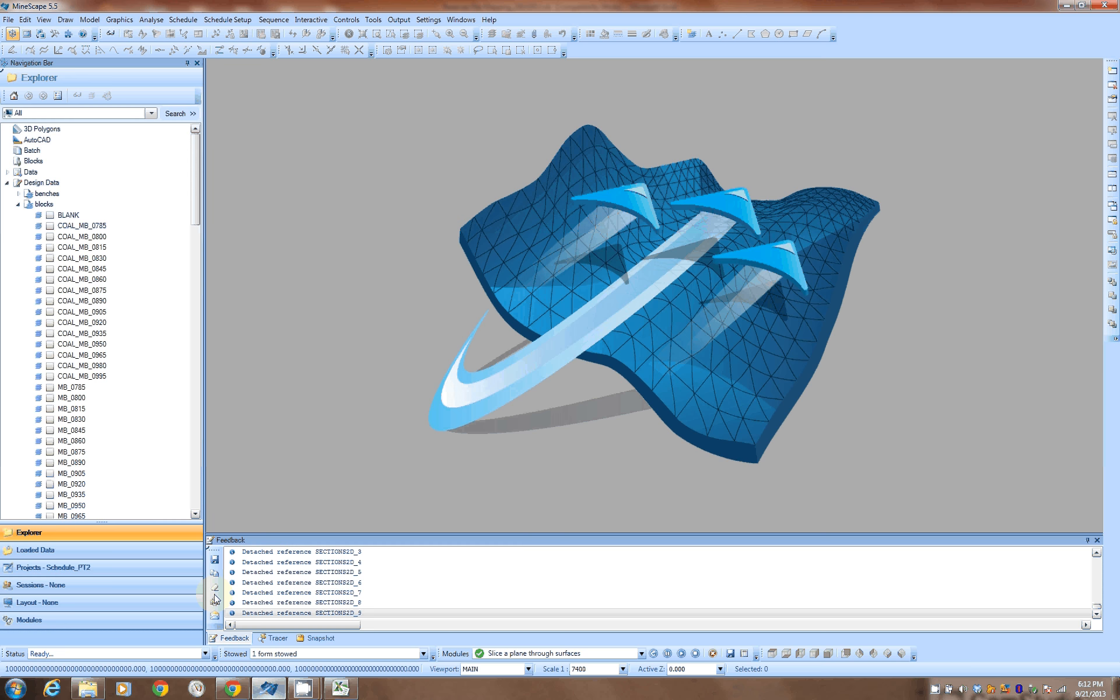
{"action": "left_click", "coordinate": [7, 20]}
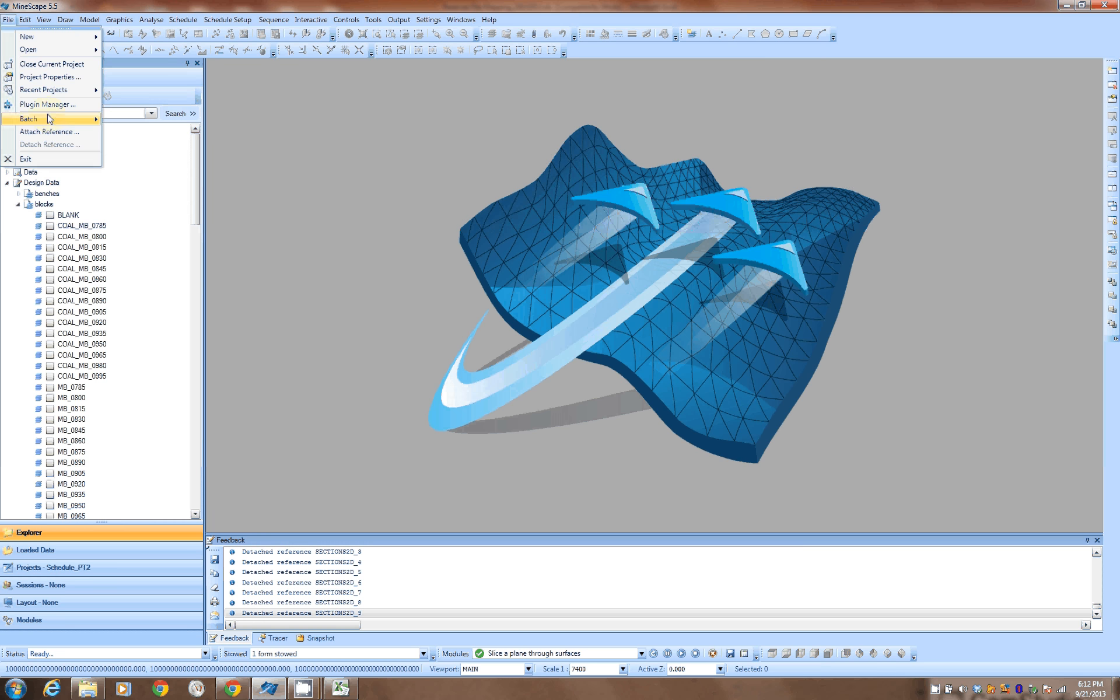
{"action": "left_click", "coordinate": [309, 292]}
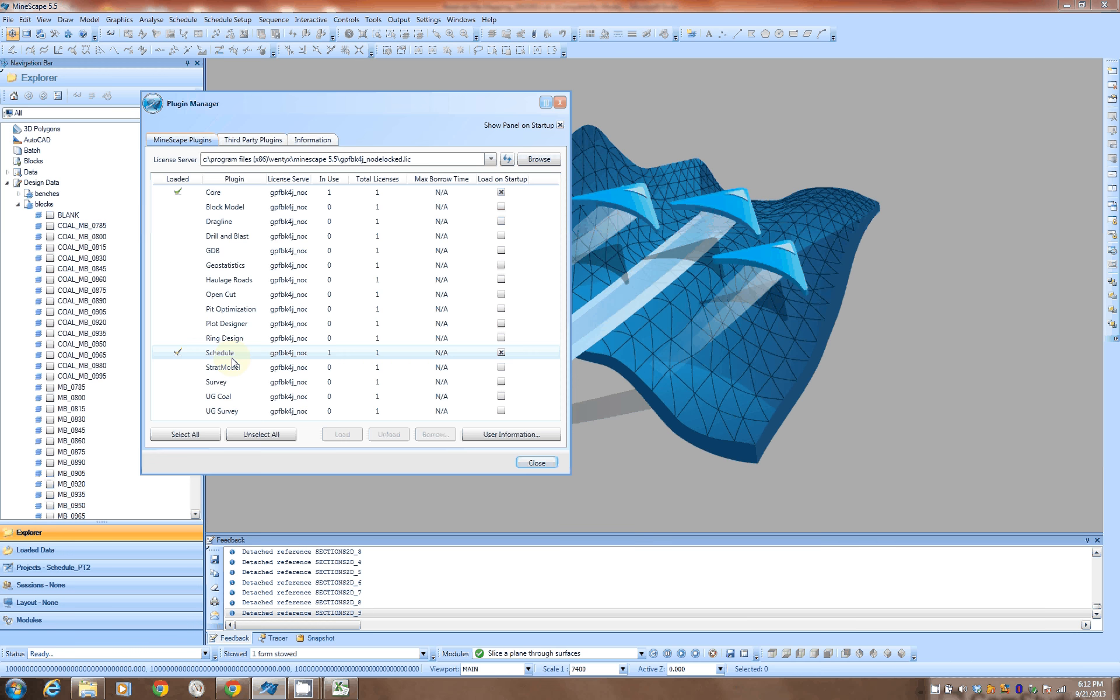
{"action": "left_click", "coordinate": [541, 464]}
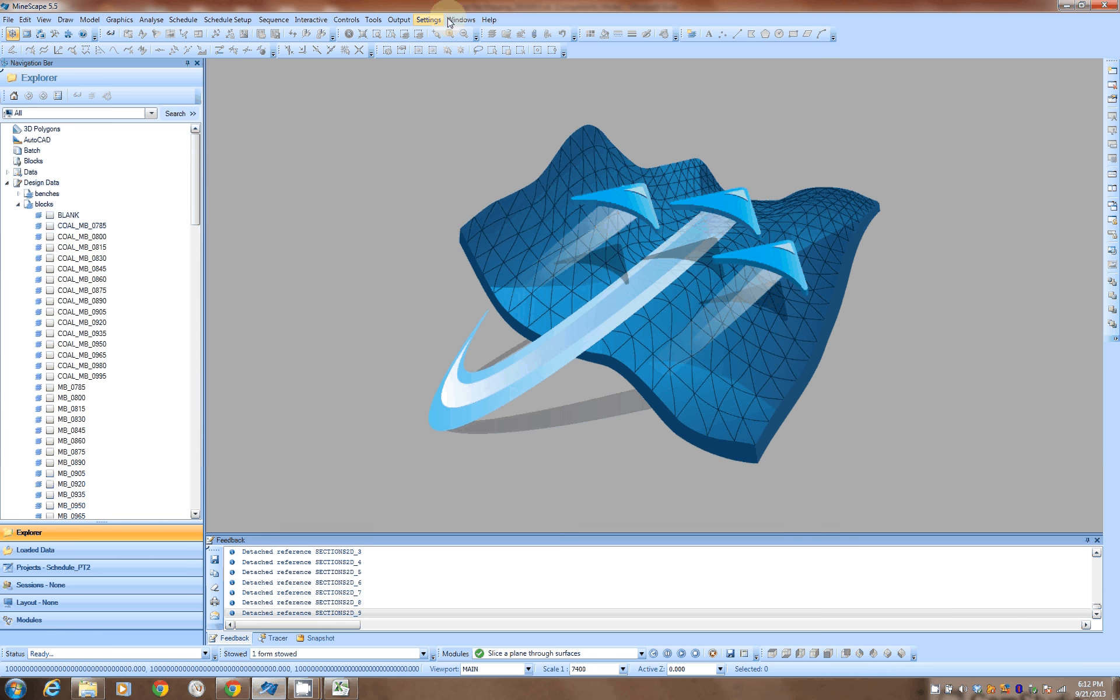
Step: Open the Base Type Definition form from the schedule setup commands
{"action": "left_click", "coordinate": [192, 22]}
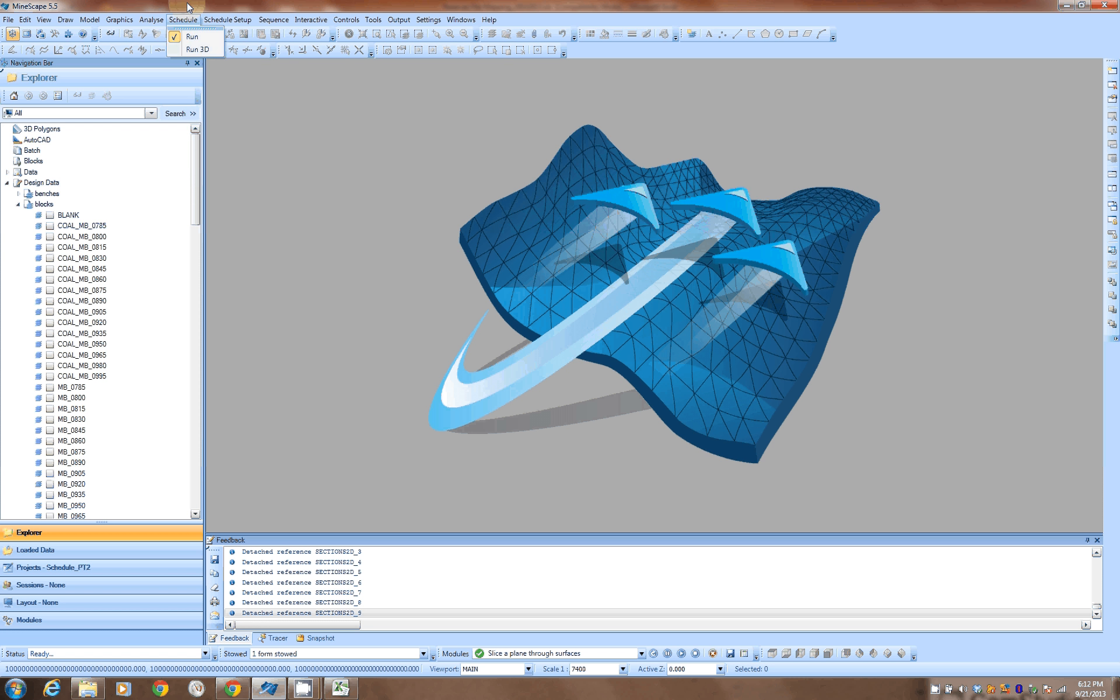
{"action": "mouse_move", "coordinate": [230, 22]}
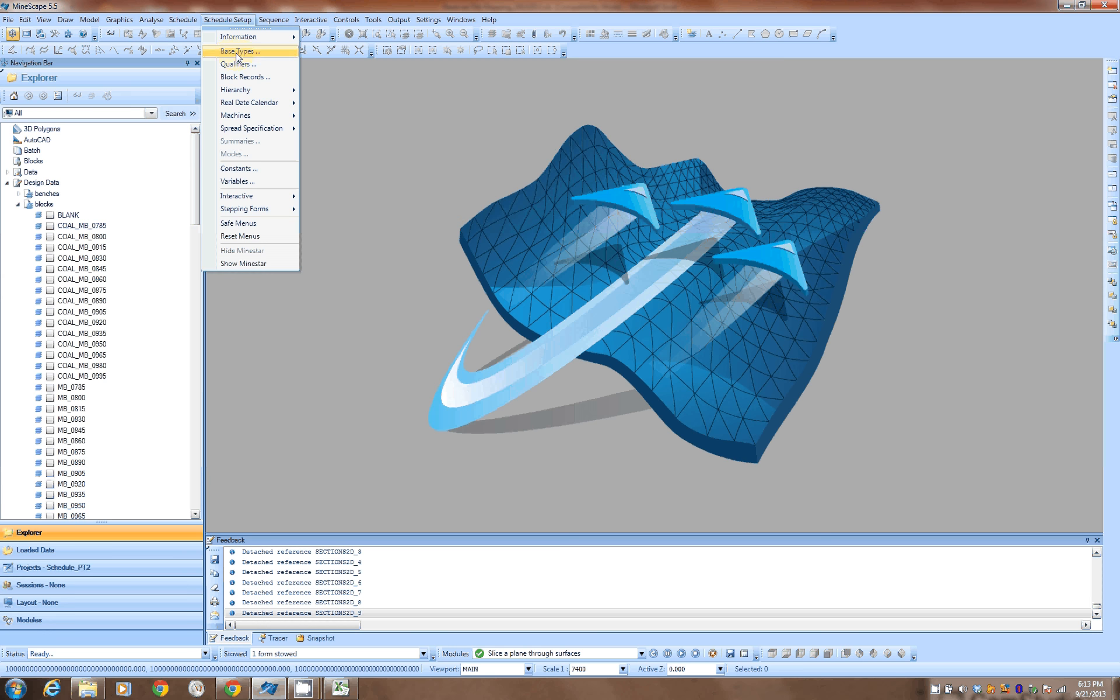
{"action": "mouse_move", "coordinate": [239, 43]}
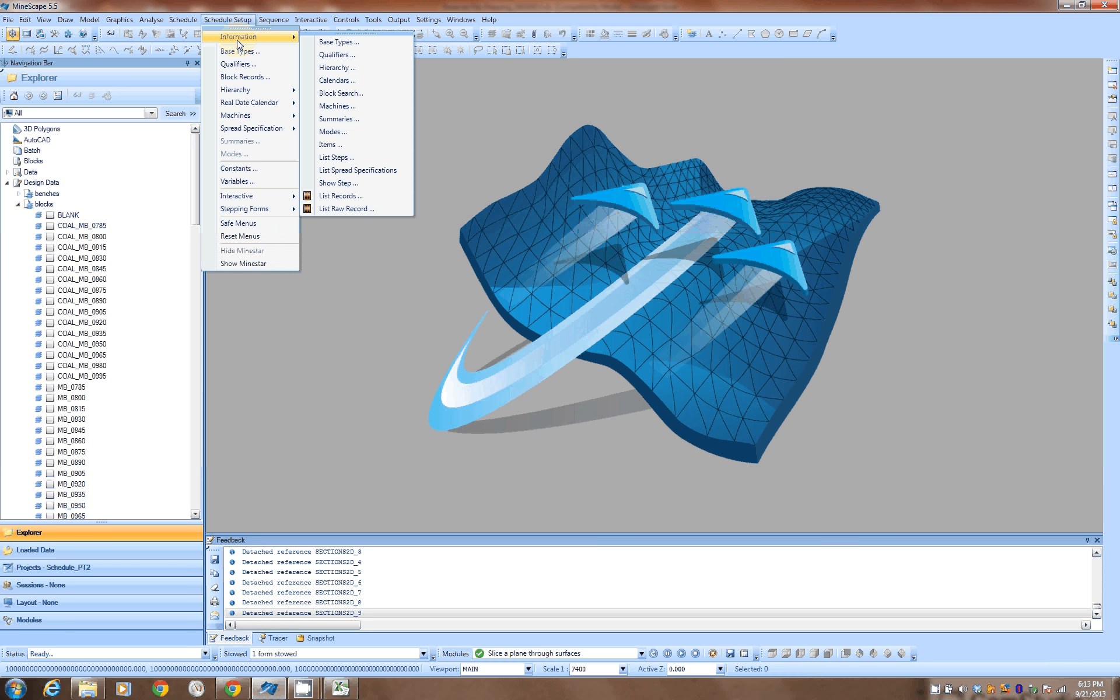
{"action": "left_click", "coordinate": [243, 52]}
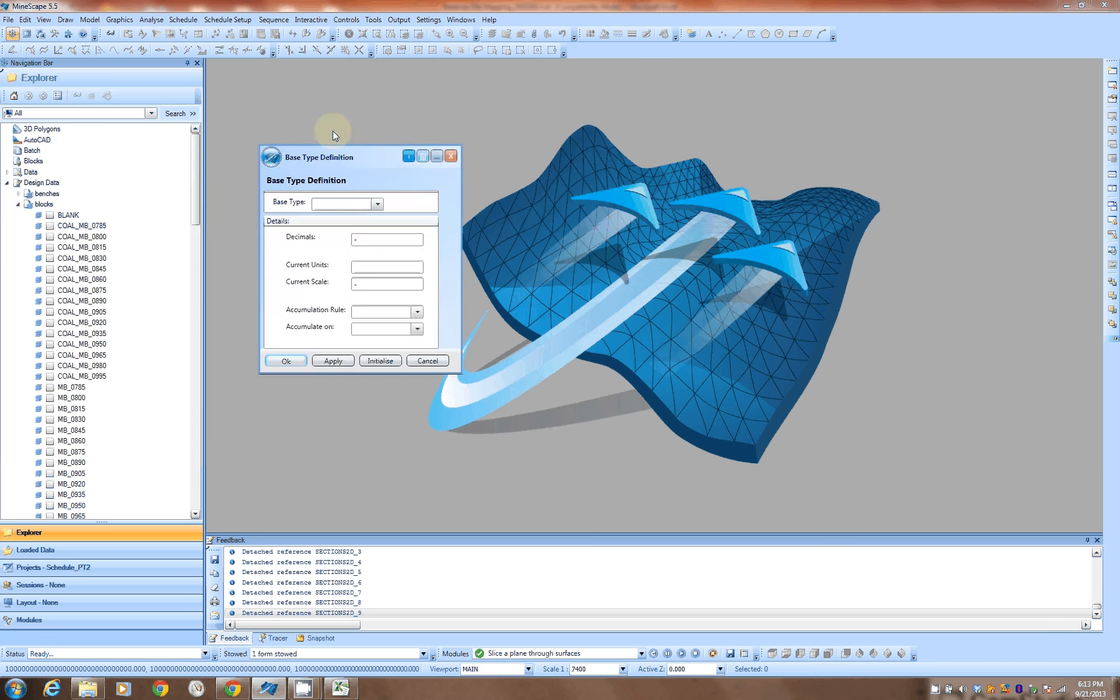
Step: Arrange the Excel Base types sheet and MineScape side by side, with the Base Type Definition form over the MineScape window
{"action": "left_click", "coordinate": [1090, 7]}
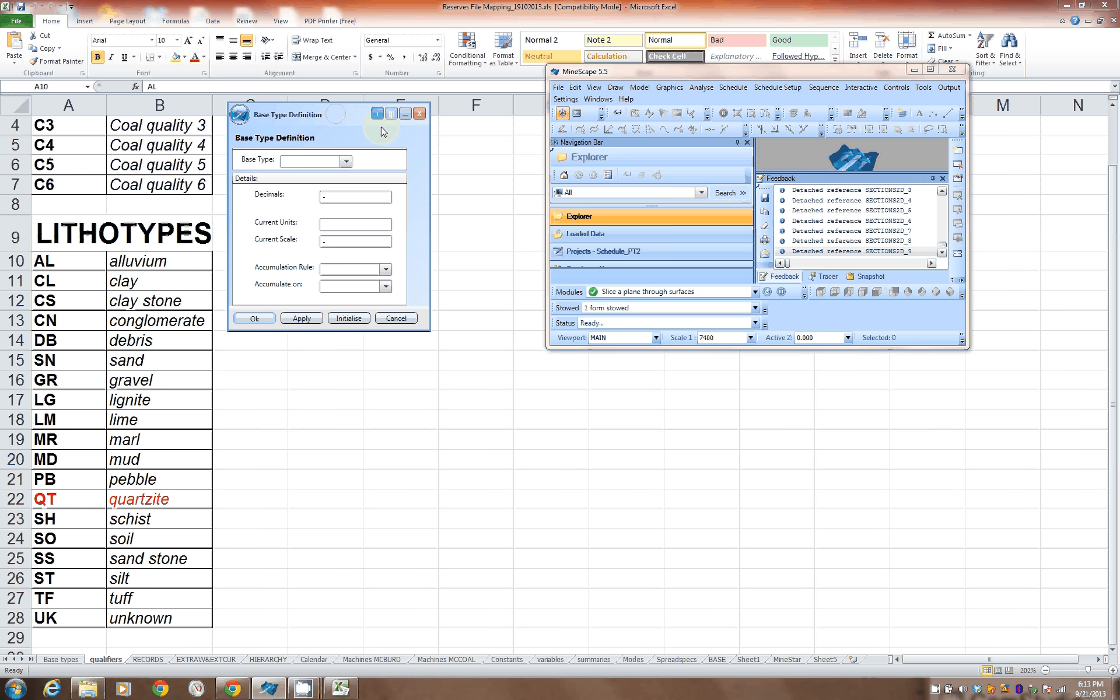
{"action": "left_click", "coordinate": [1082, 5]}
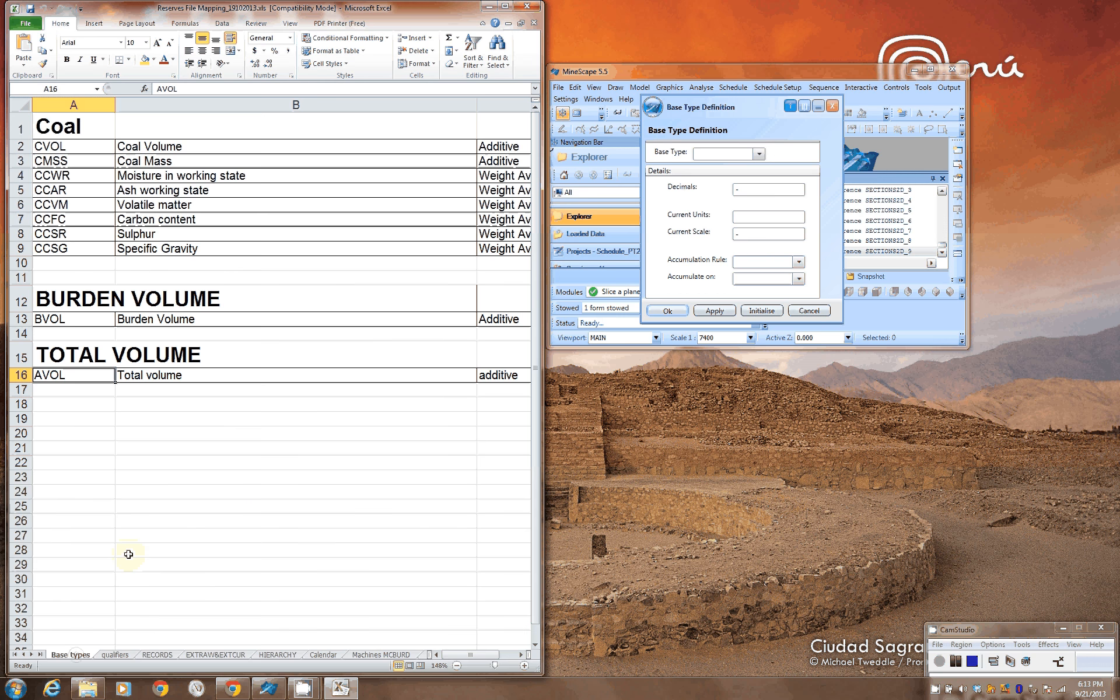
{"action": "left_click", "coordinate": [706, 107]}
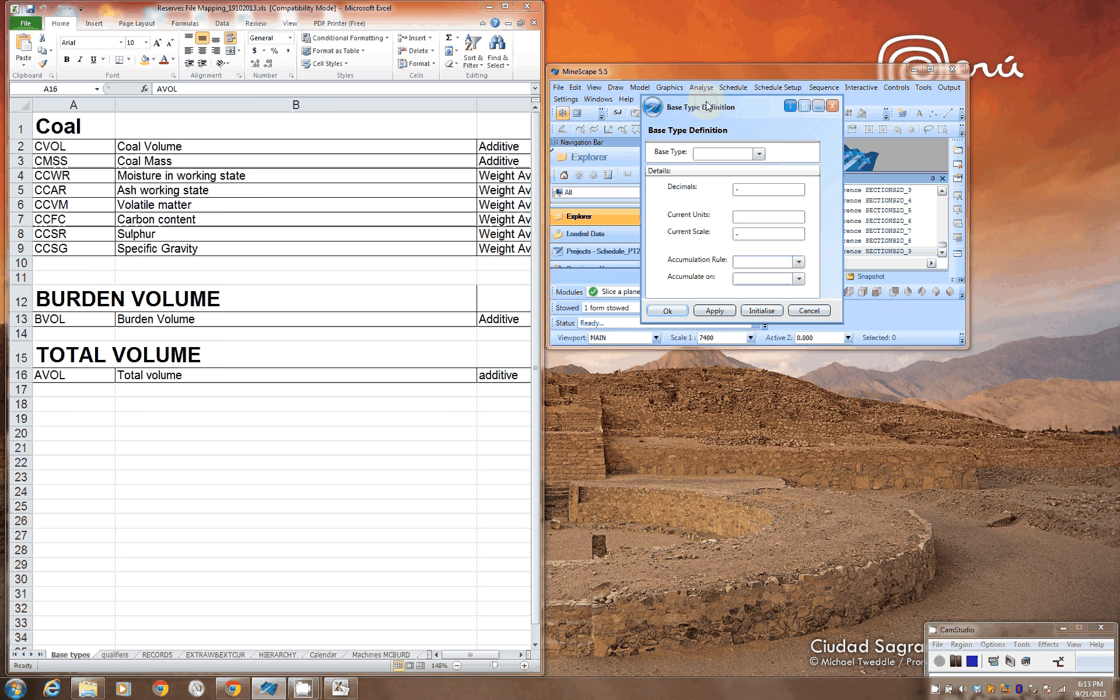
{"action": "left_click_drag", "start_coordinate": [707, 107], "coordinate": [714, 98]}
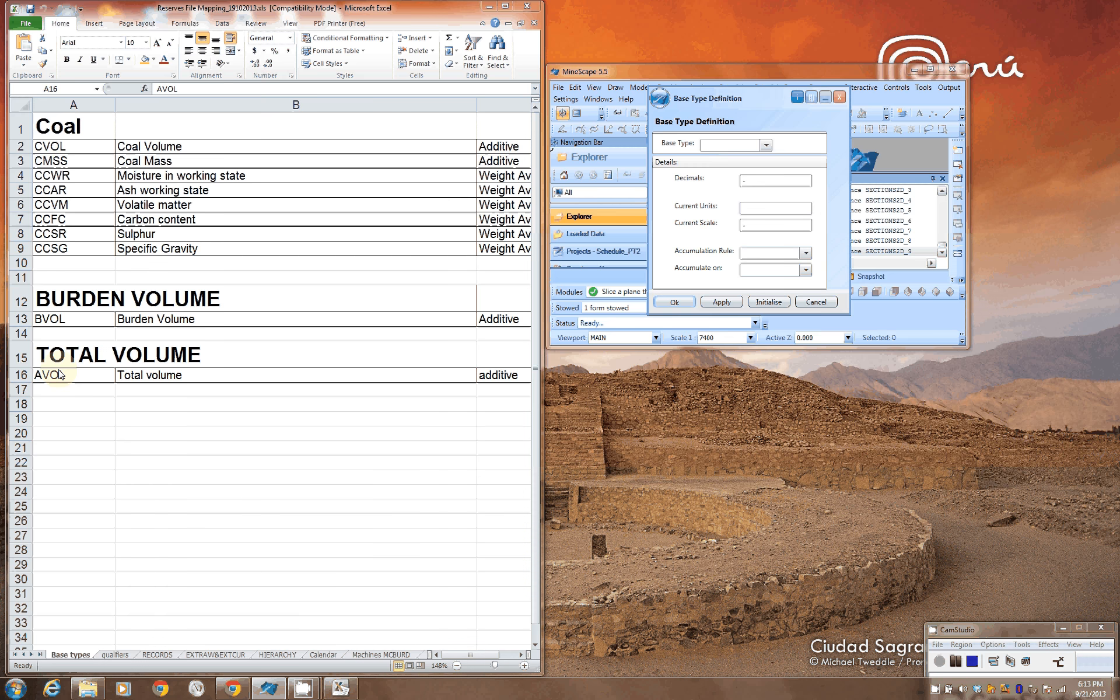
Step: Load the CVOL and CMSS base types in turn to review their decimals, units, scale and accumulation rule
{"action": "left_click", "coordinate": [766, 146]}
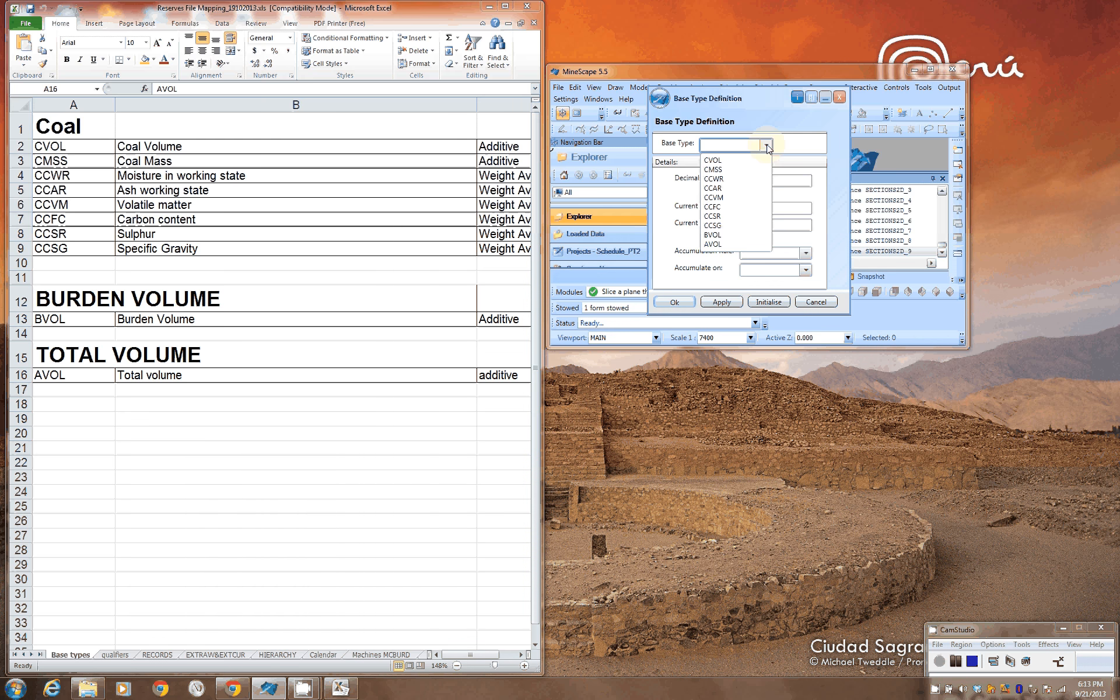
{"action": "left_click", "coordinate": [714, 161]}
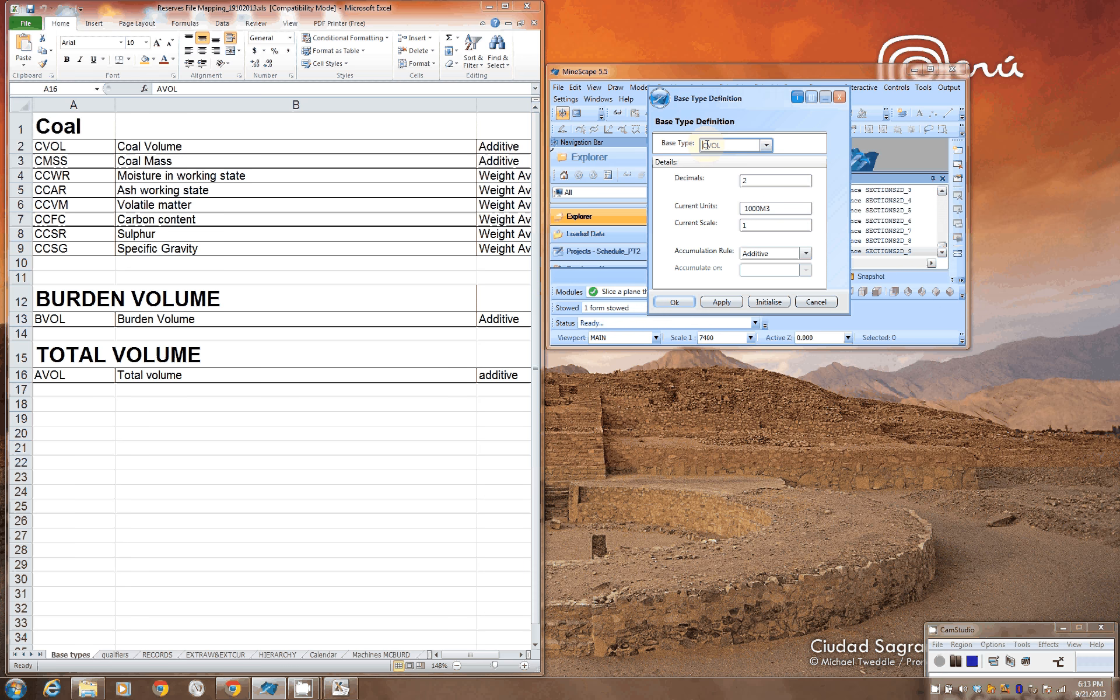
{"action": "left_click", "coordinate": [750, 180]}
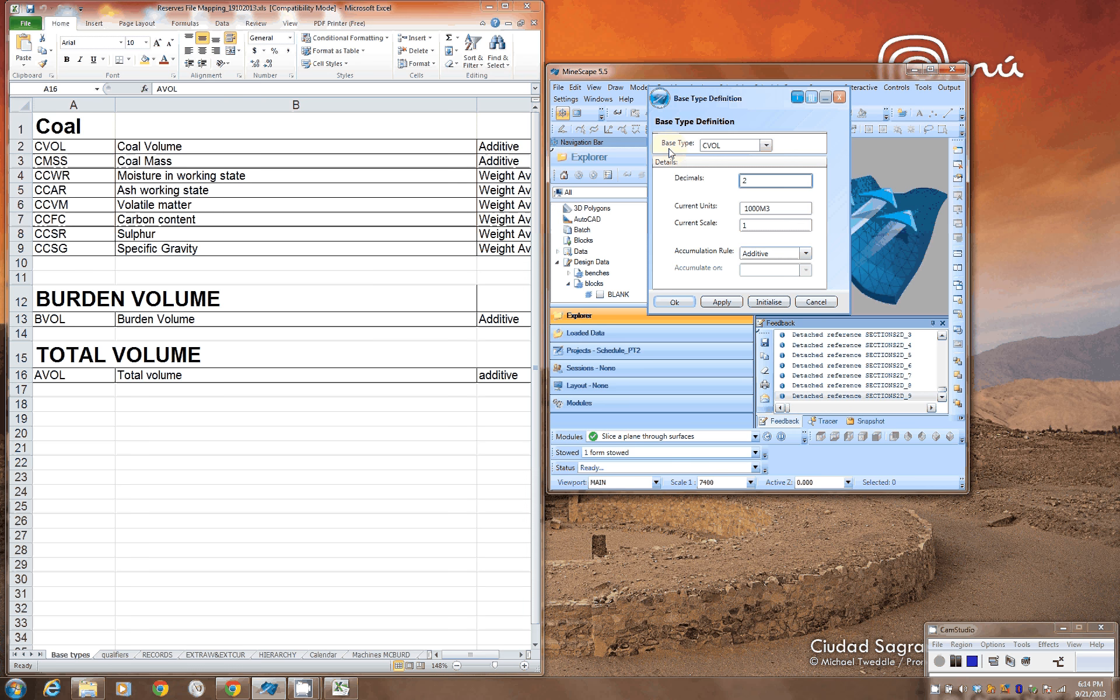
{"action": "left_click", "coordinate": [766, 145]}
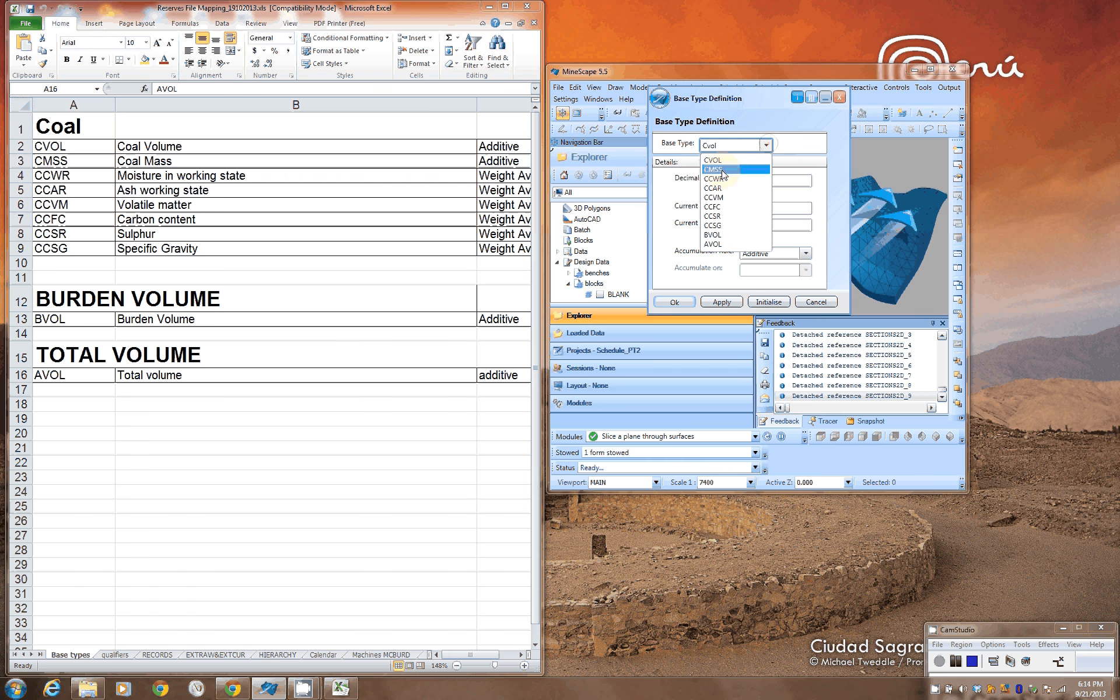
{"action": "left_click", "coordinate": [723, 170]}
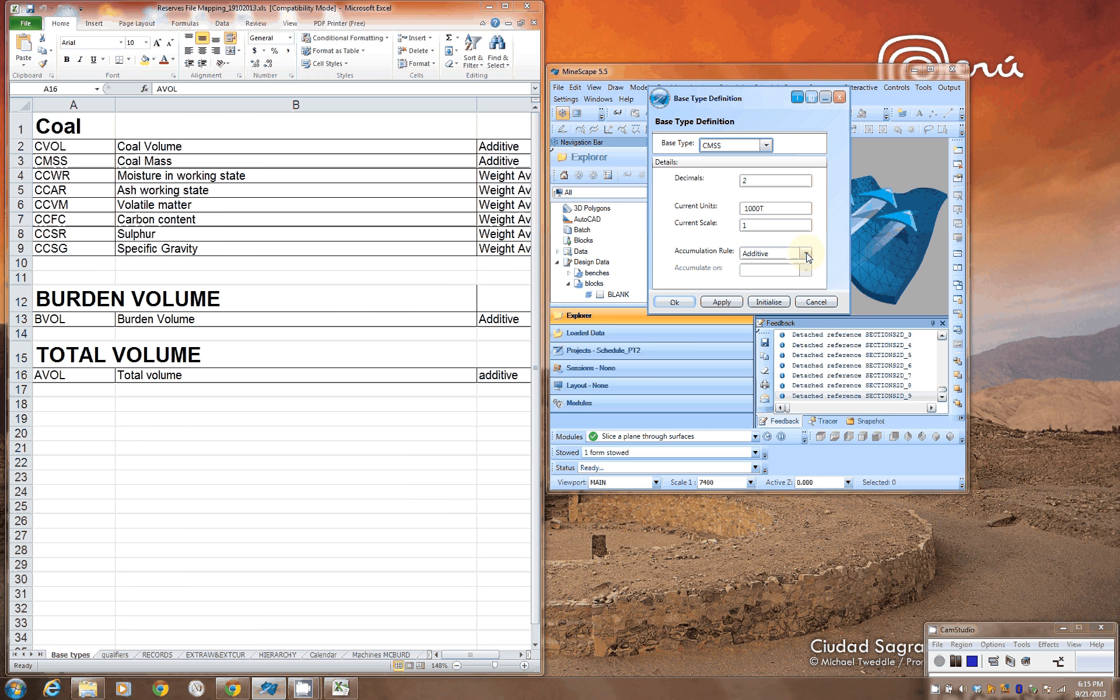
Step: Load the CCWR base type and choose the Weight averaged accumulation rule, accumulated on CMSS
{"action": "left_click", "coordinate": [766, 146]}
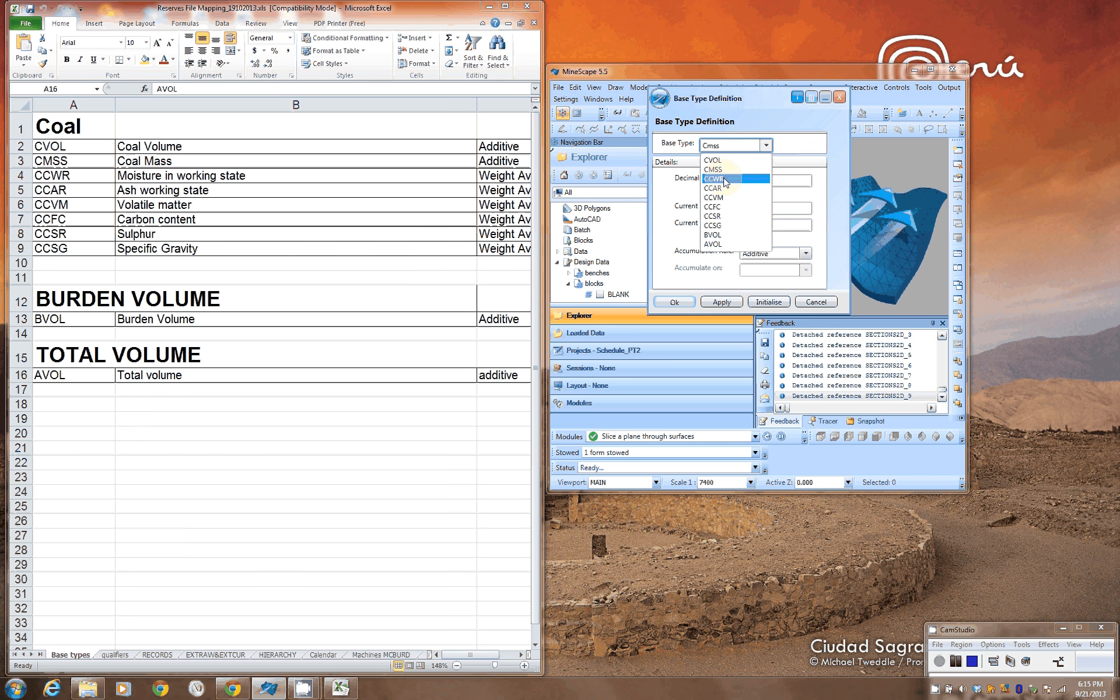
{"action": "left_click", "coordinate": [725, 178]}
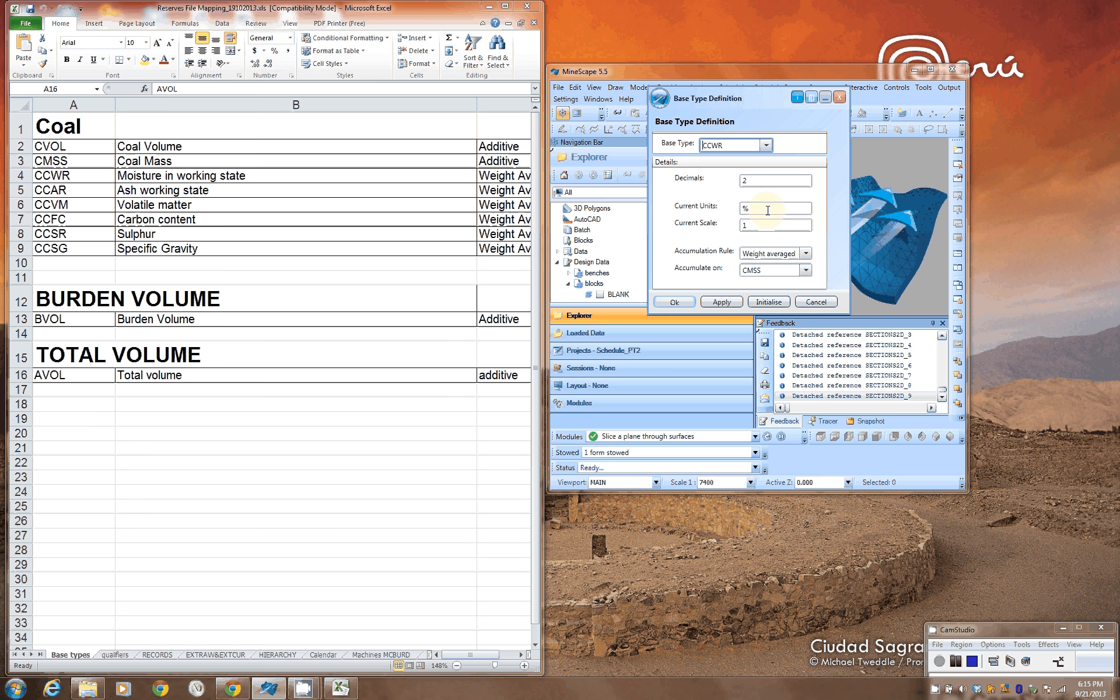
{"action": "left_click", "coordinate": [781, 251]}
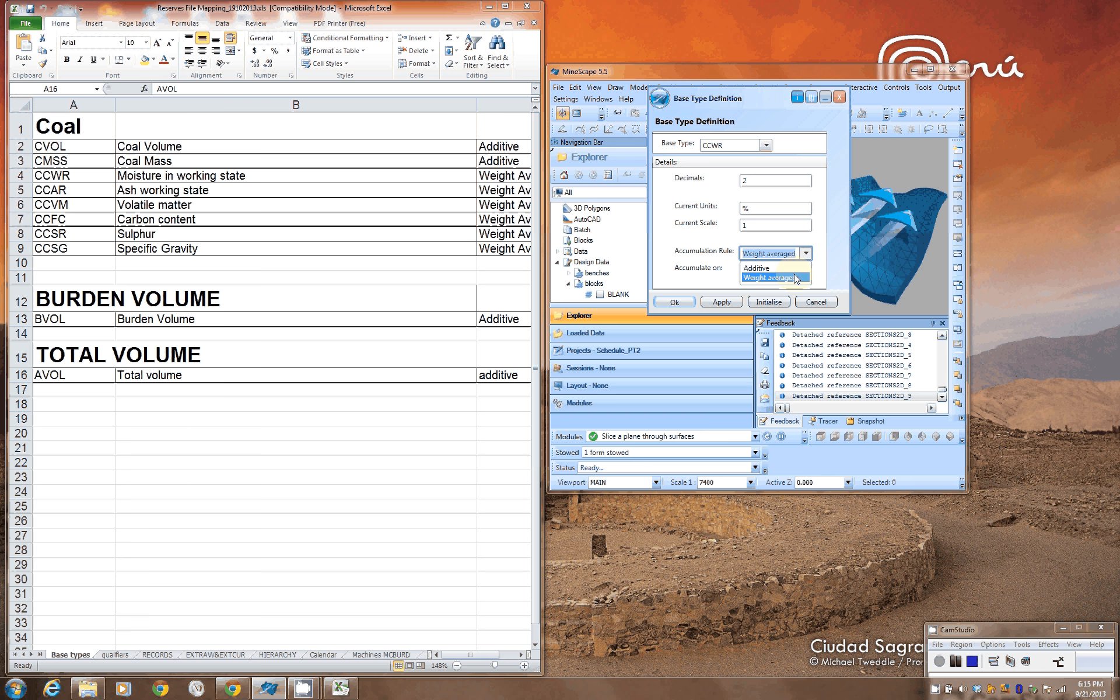
{"action": "left_click", "coordinate": [794, 276]}
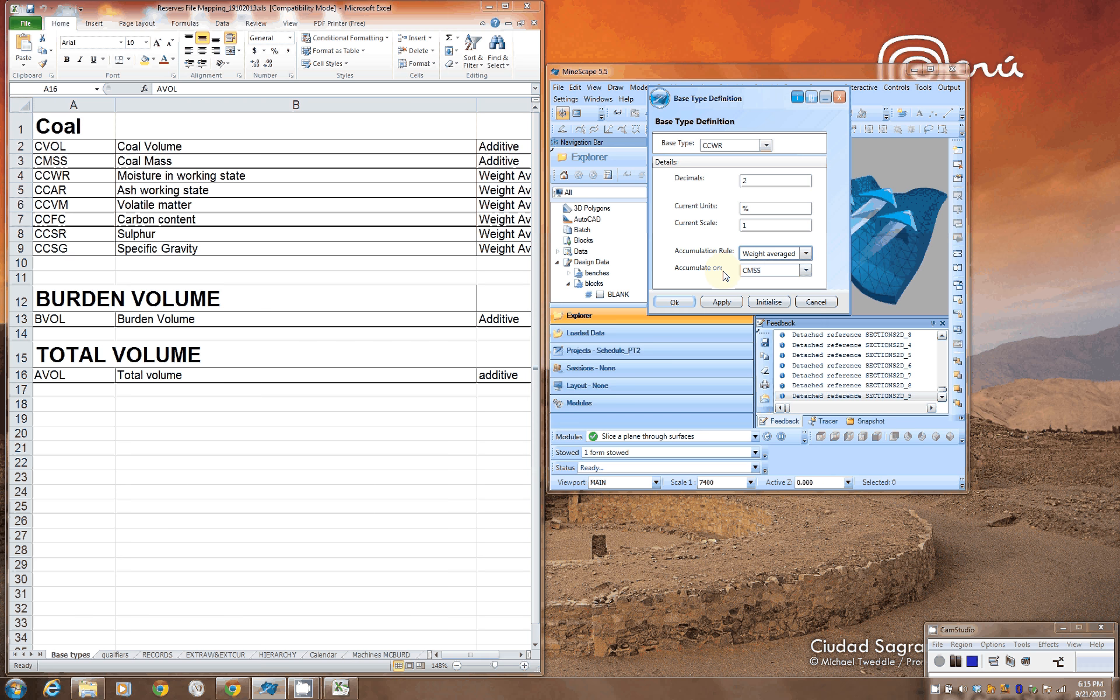
{"action": "left_click", "coordinate": [758, 270]}
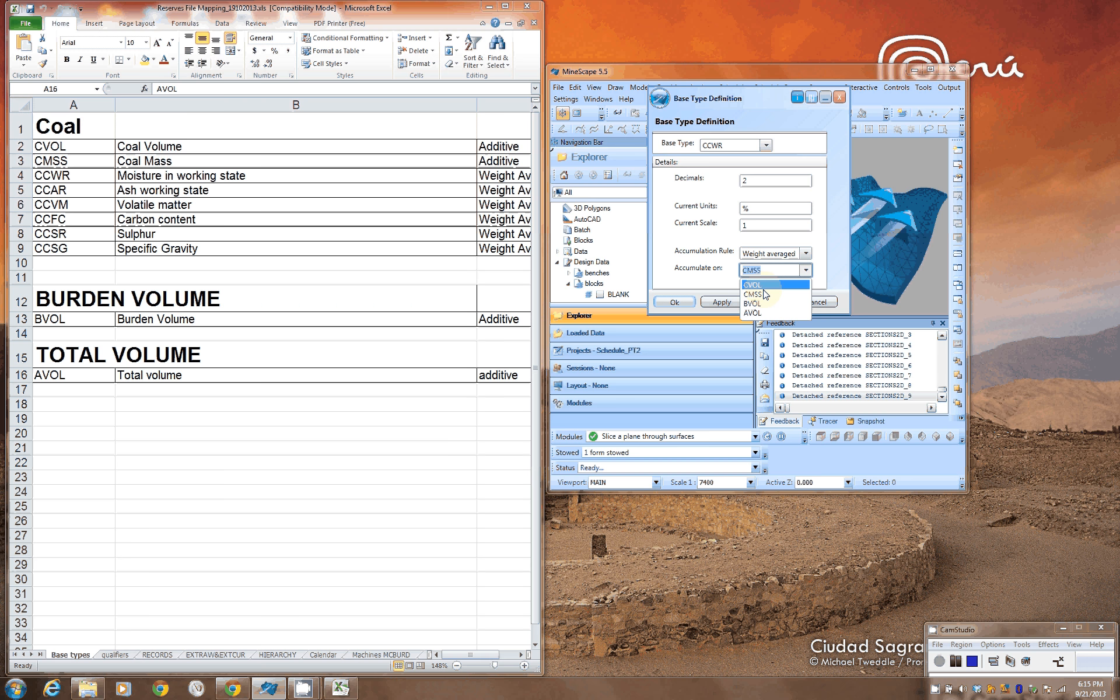
{"action": "left_click", "coordinate": [764, 294]}
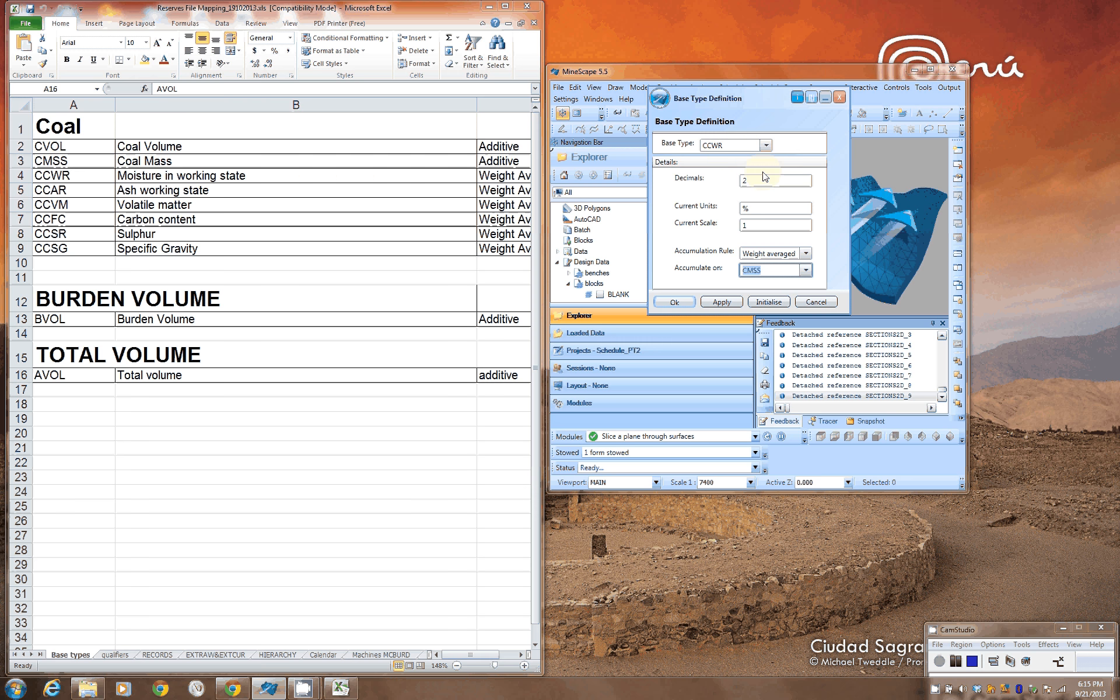
Step: Load the CCAR, CCVM, CCFC, CCSR and CCSG base types in turn to review their units and accumulation settings
{"action": "left_click", "coordinate": [724, 191]}
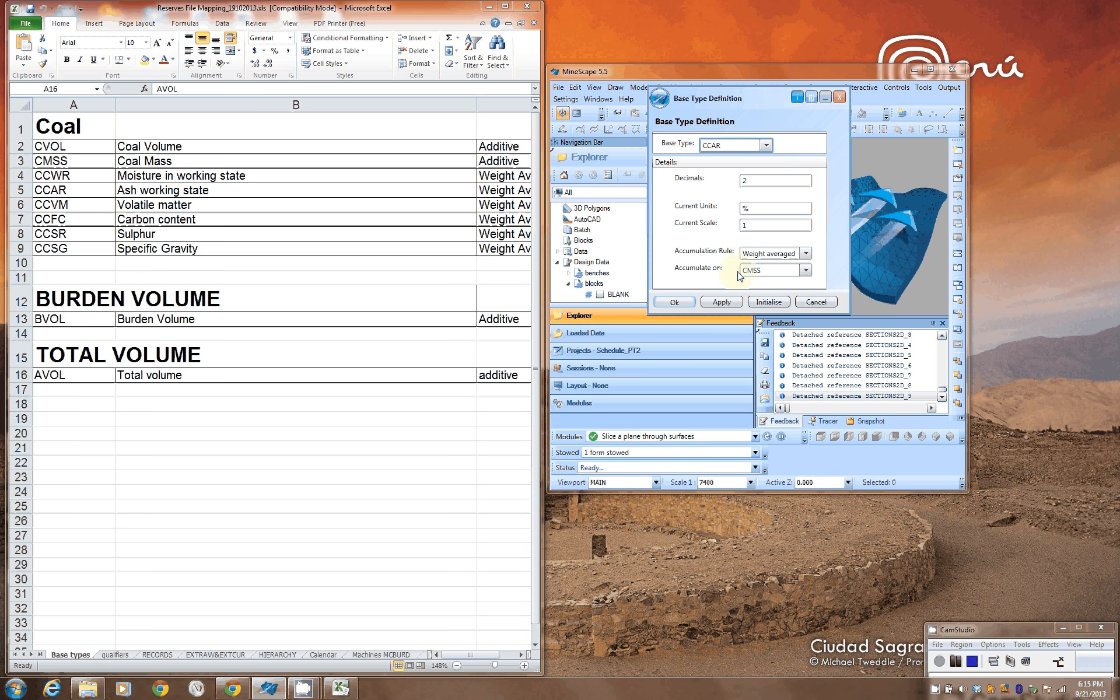
{"action": "left_click", "coordinate": [765, 146]}
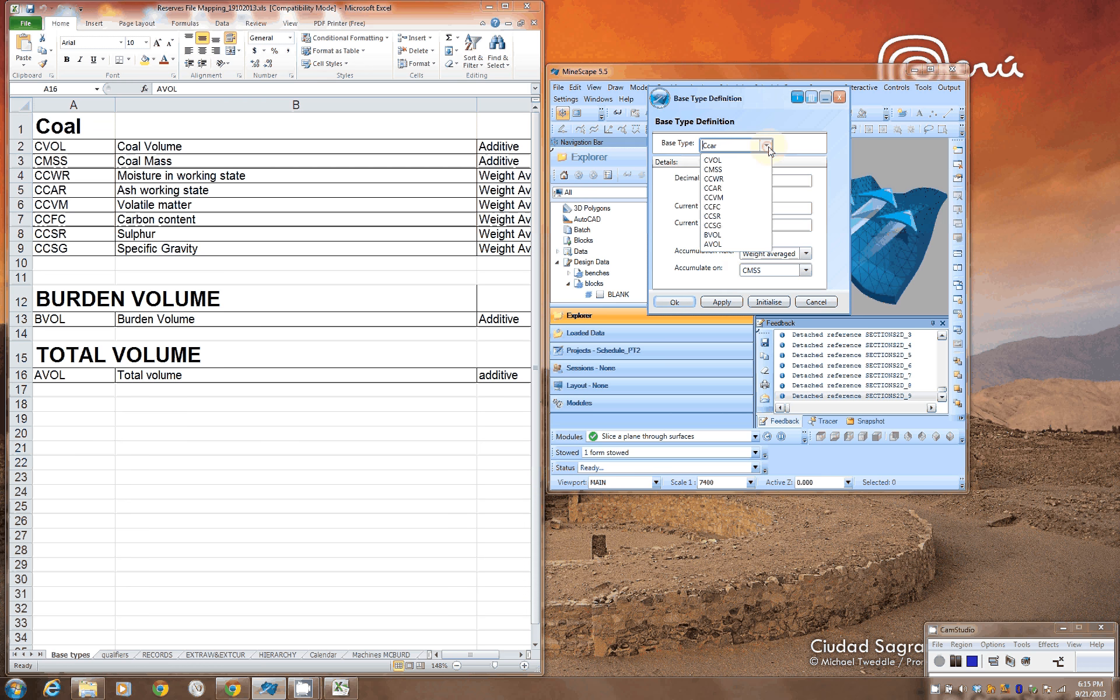
{"action": "left_click", "coordinate": [722, 198]}
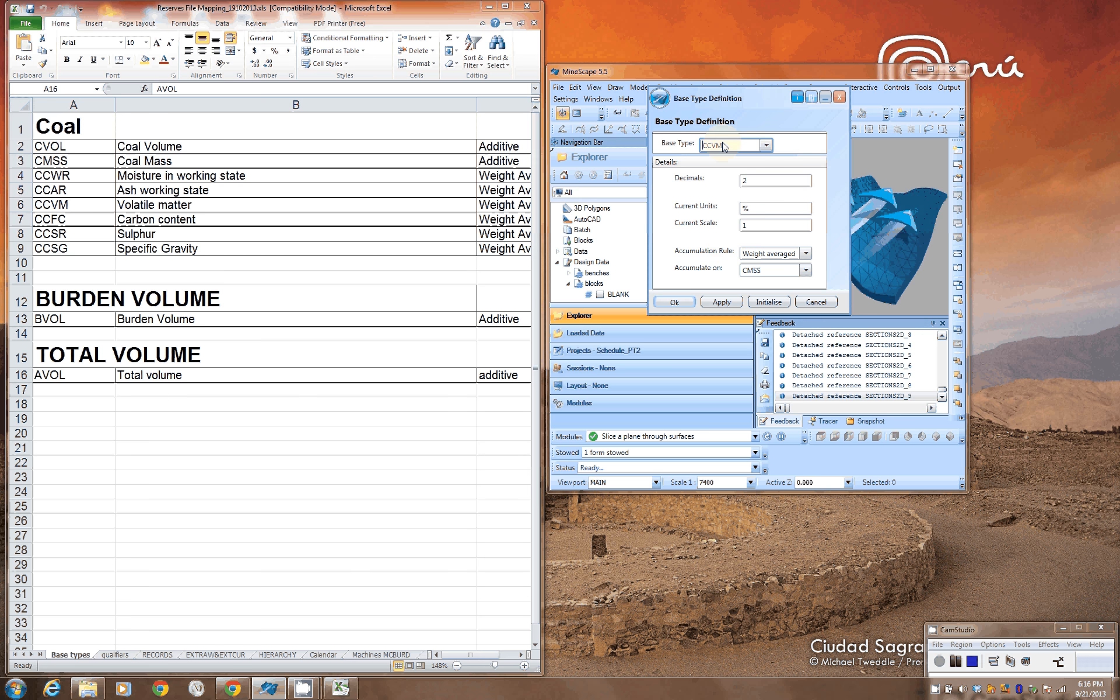
{"action": "left_click", "coordinate": [767, 146]}
{"action": "left_click", "coordinate": [716, 214]}
{"action": "left_click", "coordinate": [766, 145]}
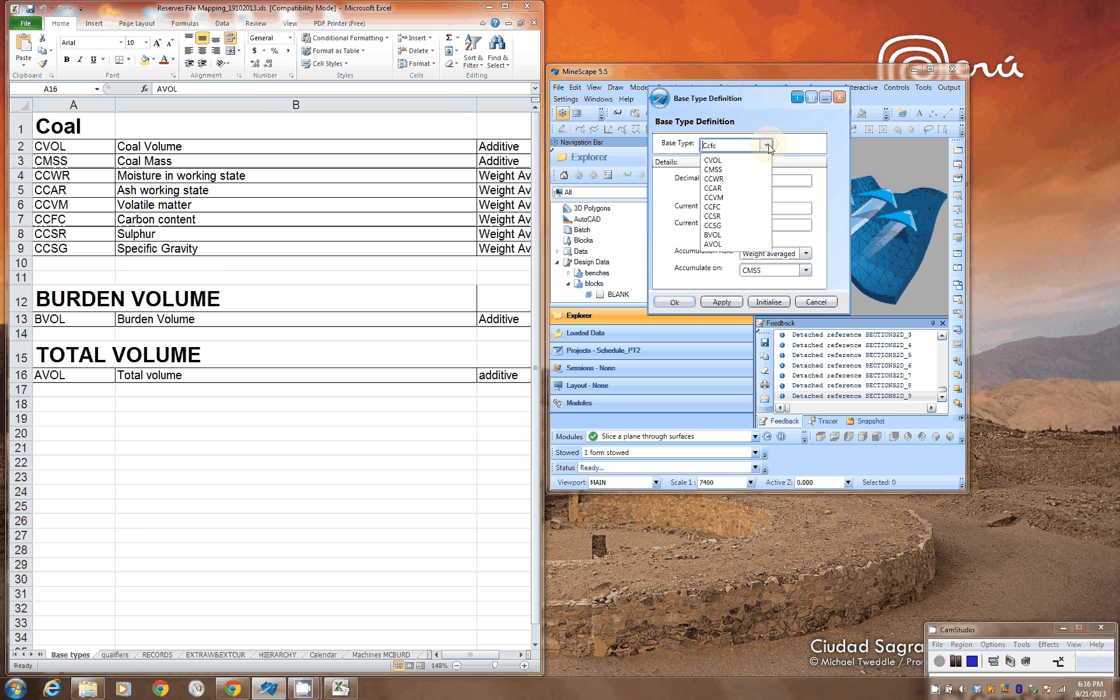
{"action": "left_click", "coordinate": [722, 217]}
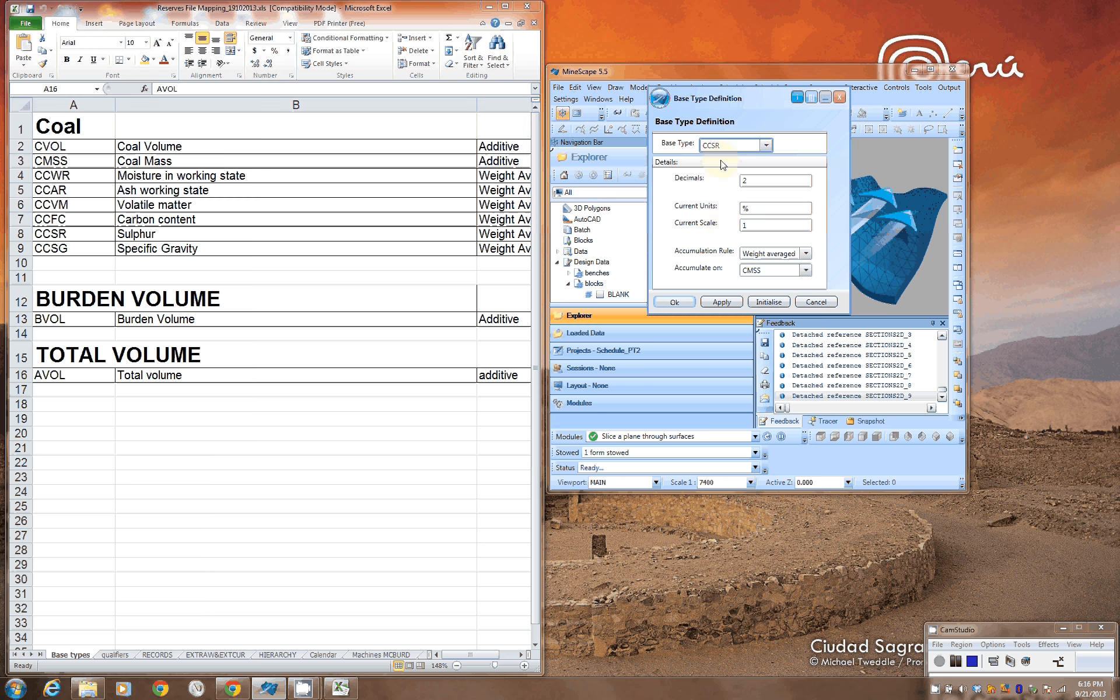
{"action": "left_click", "coordinate": [767, 146]}
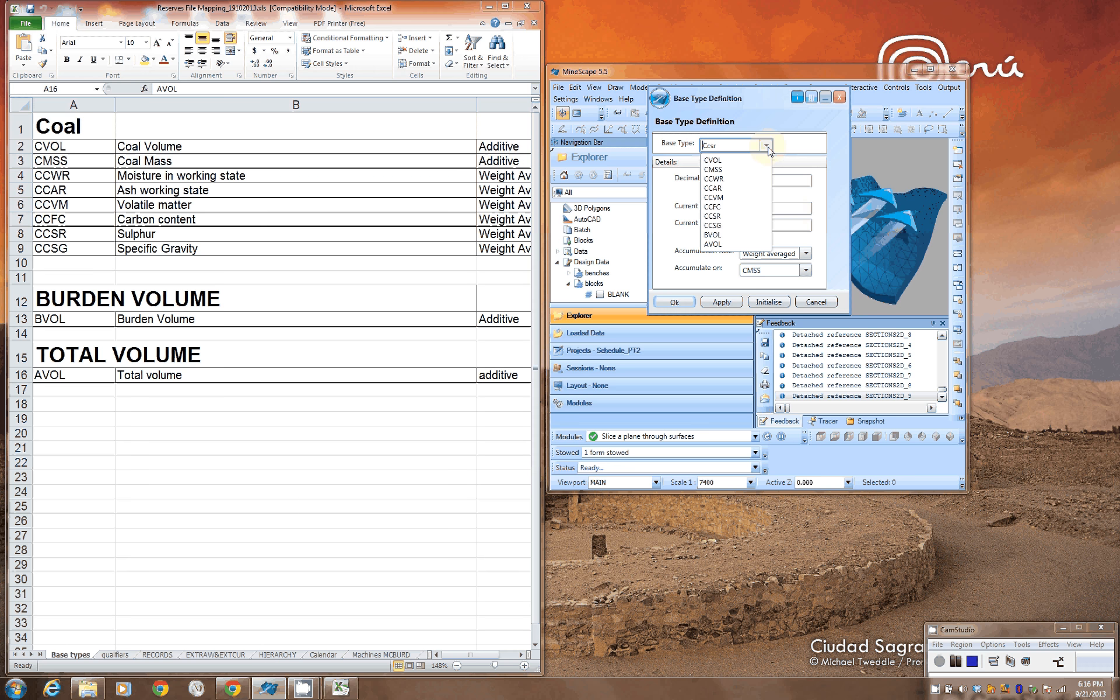
{"action": "left_click", "coordinate": [736, 225]}
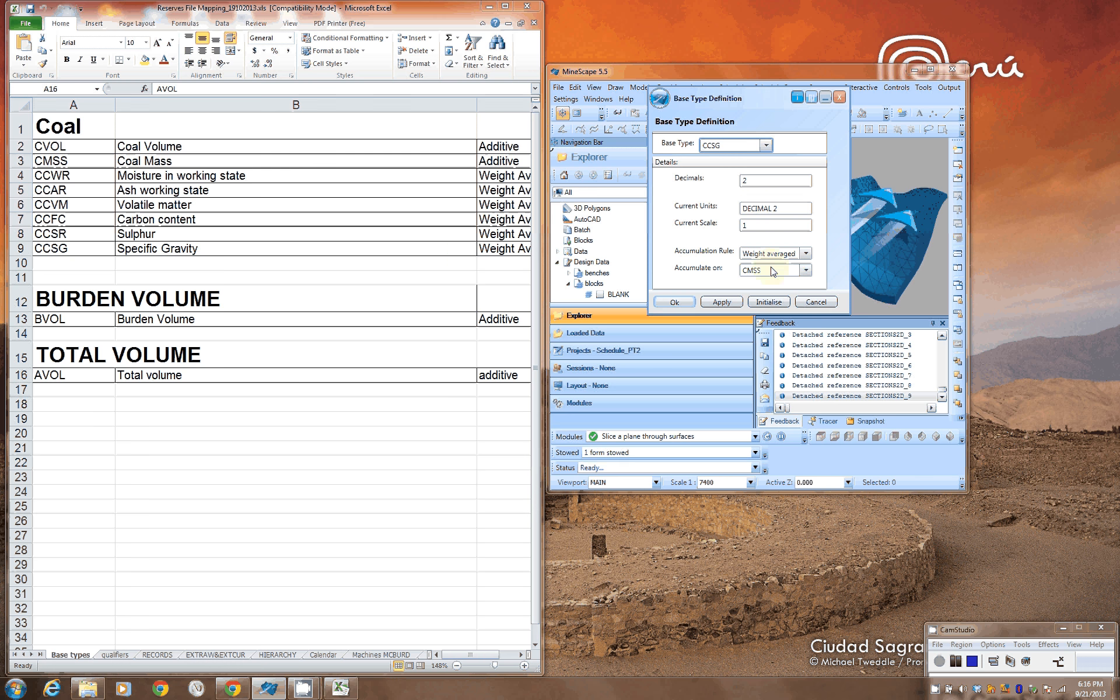
Step: Review the BVOL and AVOL base type settings, and close the Base Type Definition form without applying changes
{"action": "left_click", "coordinate": [765, 145]}
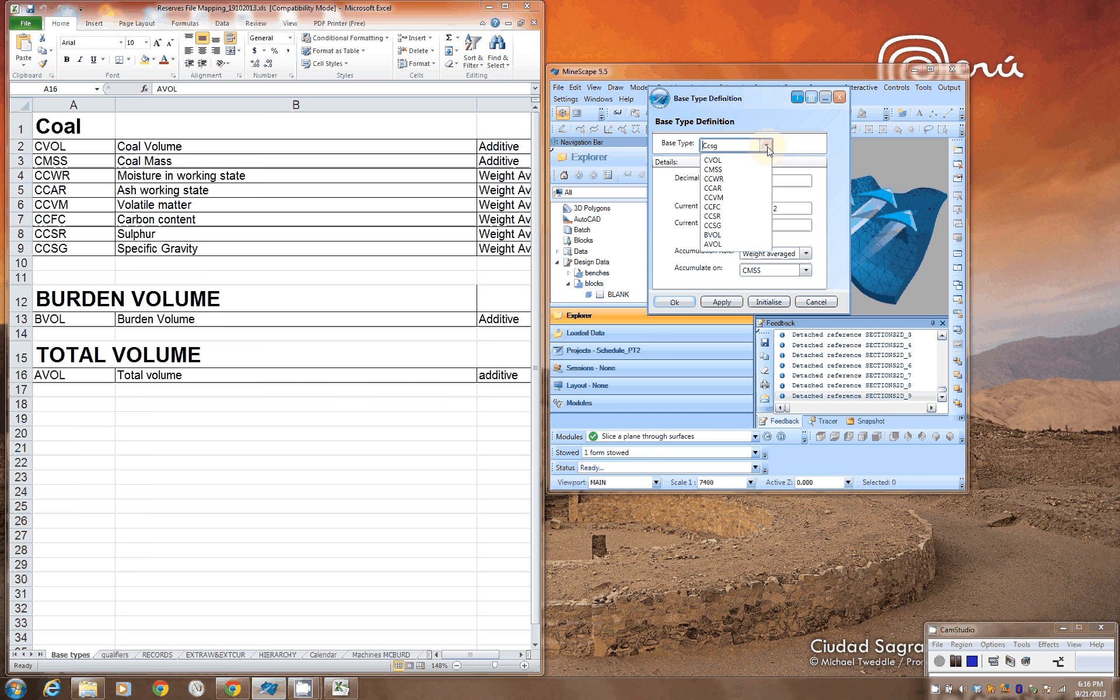
{"action": "left_click", "coordinate": [712, 235]}
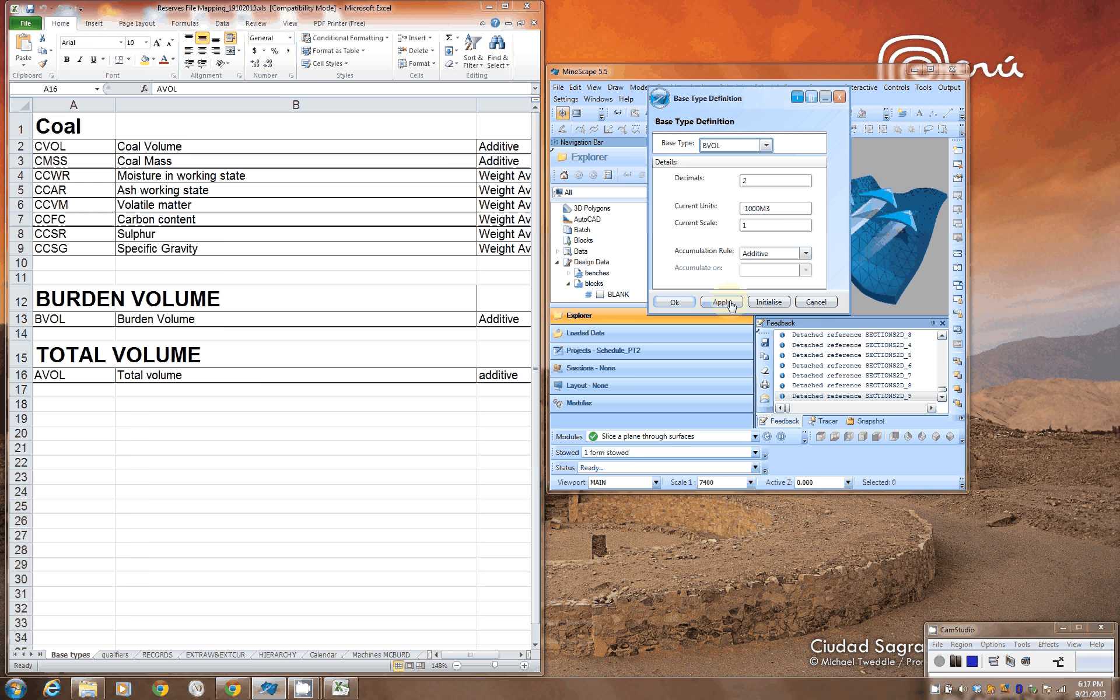
{"action": "left_click", "coordinate": [766, 145]}
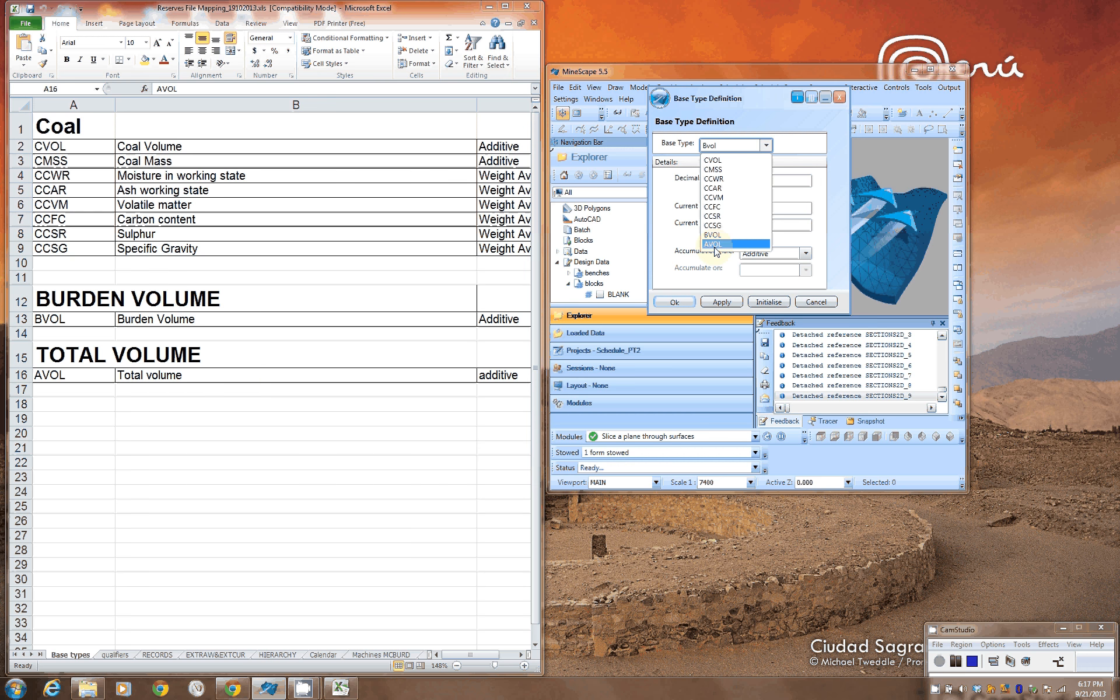
{"action": "left_click", "coordinate": [716, 244]}
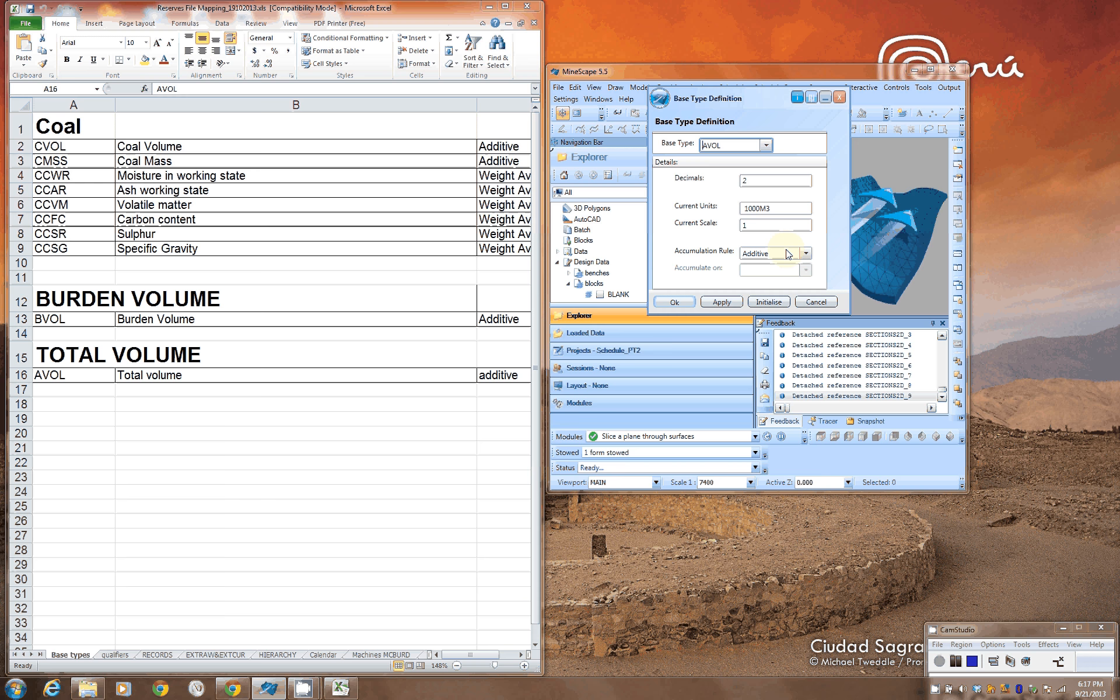
{"action": "left_click", "coordinate": [815, 302]}
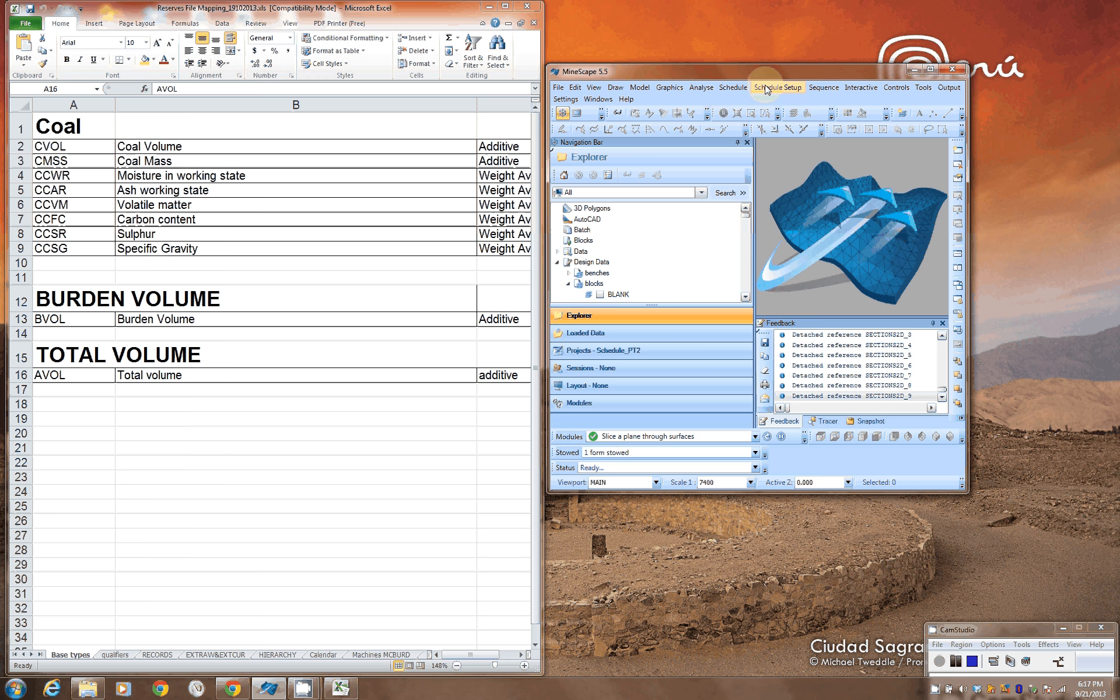
Step: Open the Base Types Catalogue, place it beside the Excel list to compare all defined base types, and close it
{"action": "left_click", "coordinate": [765, 88]}
{"action": "left_click", "coordinate": [871, 110]}
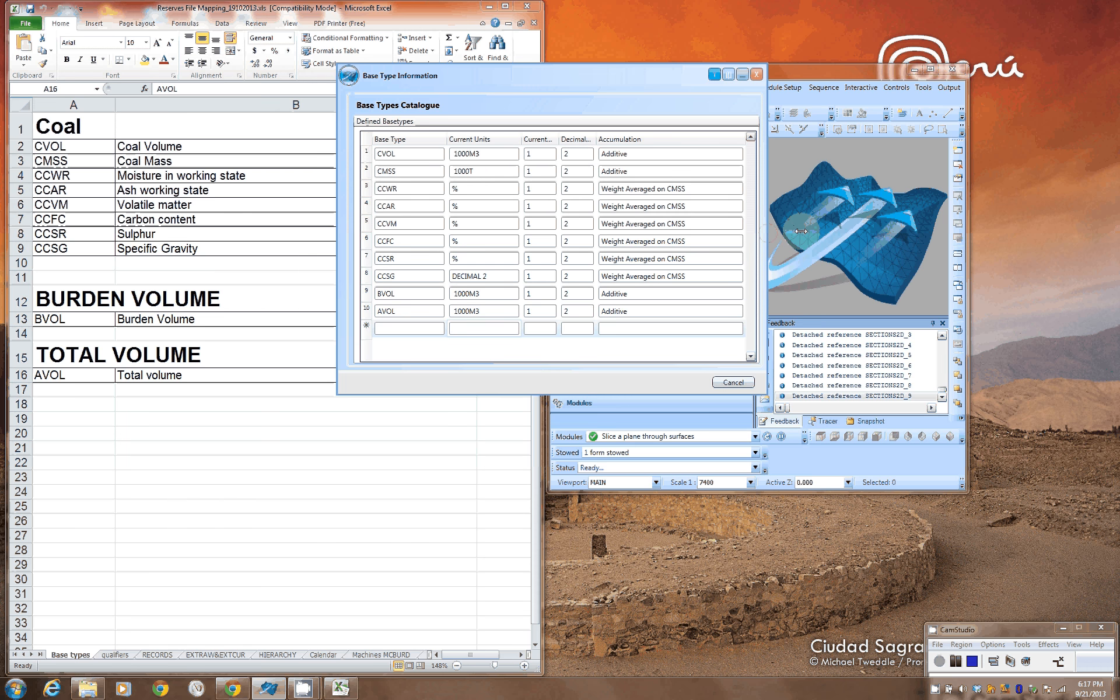
{"action": "left_click_drag", "start_coordinate": [801, 231], "coordinate": [807, 231]}
{"action": "left_click_drag", "start_coordinate": [530, 72], "coordinate": [723, 107]}
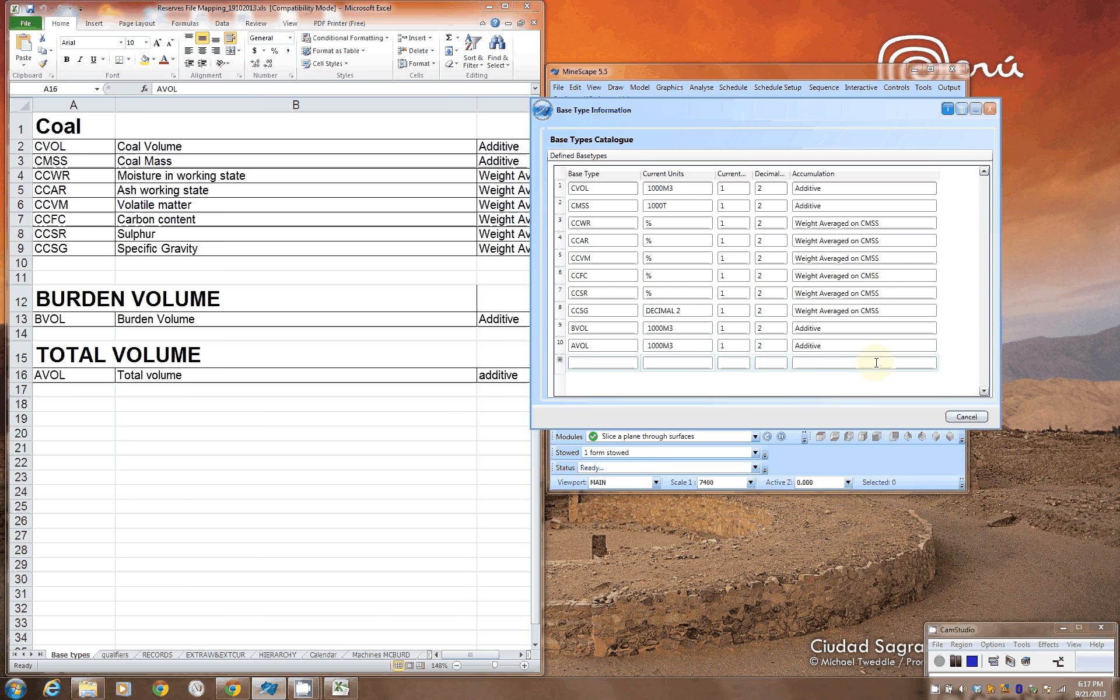
{"action": "left_click", "coordinate": [967, 417]}
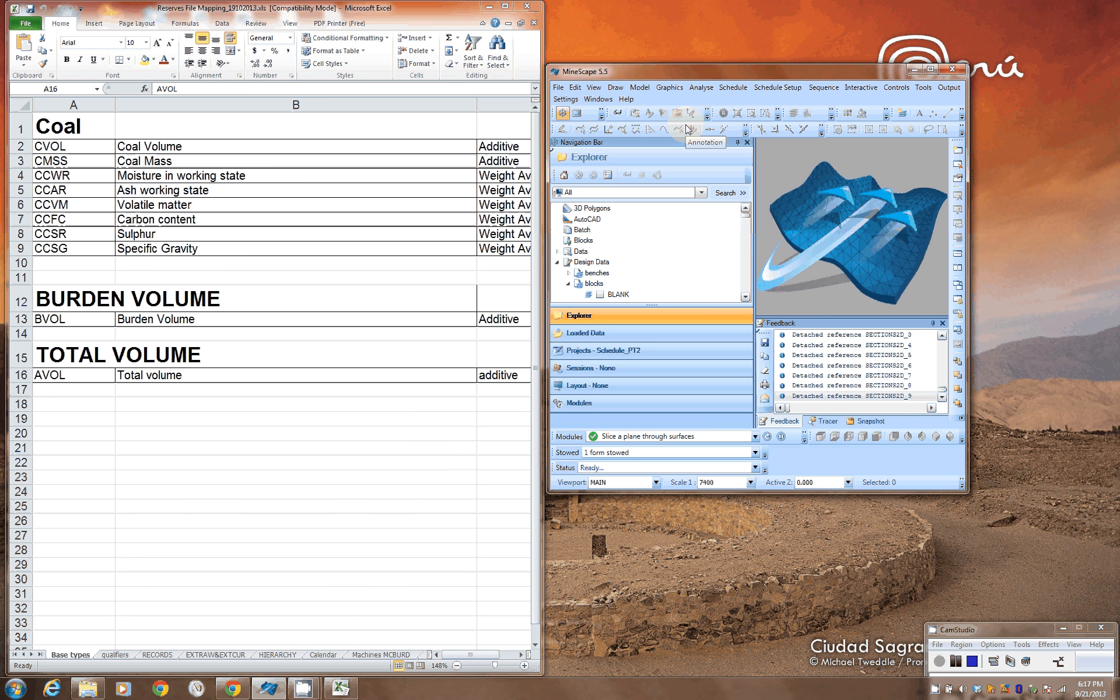
Step: Open the Qualifier Definition form from the schedule setup commands and load the QUALITY group to review qualifiers C1 to C6
{"action": "left_click", "coordinate": [772, 87]}
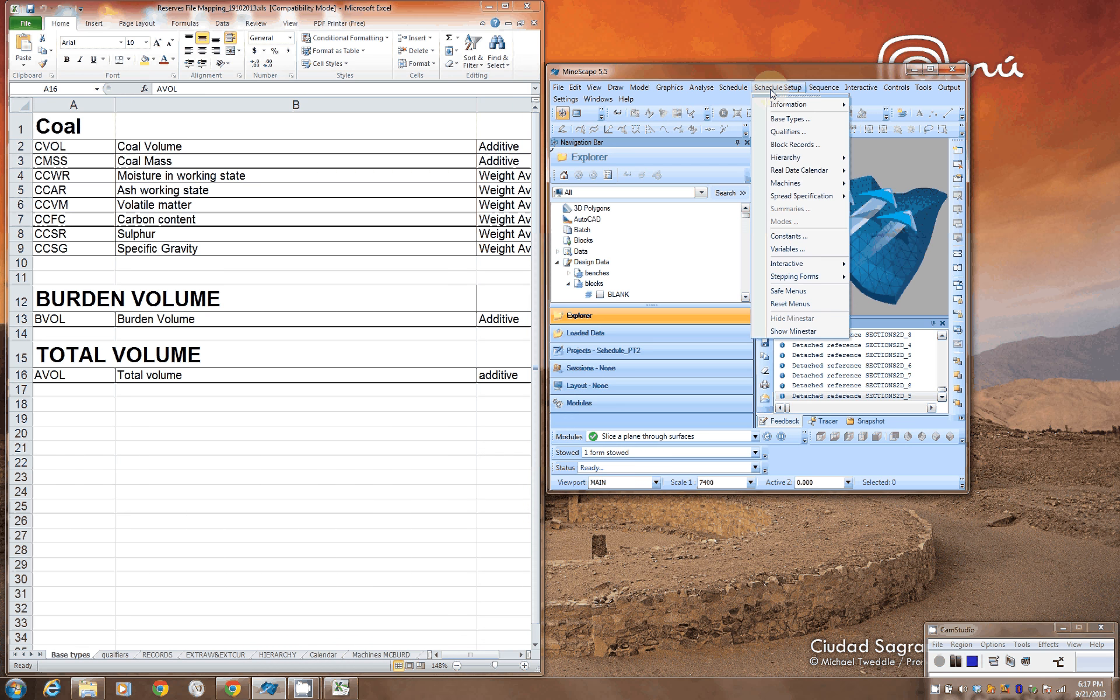
{"action": "left_click", "coordinate": [788, 132]}
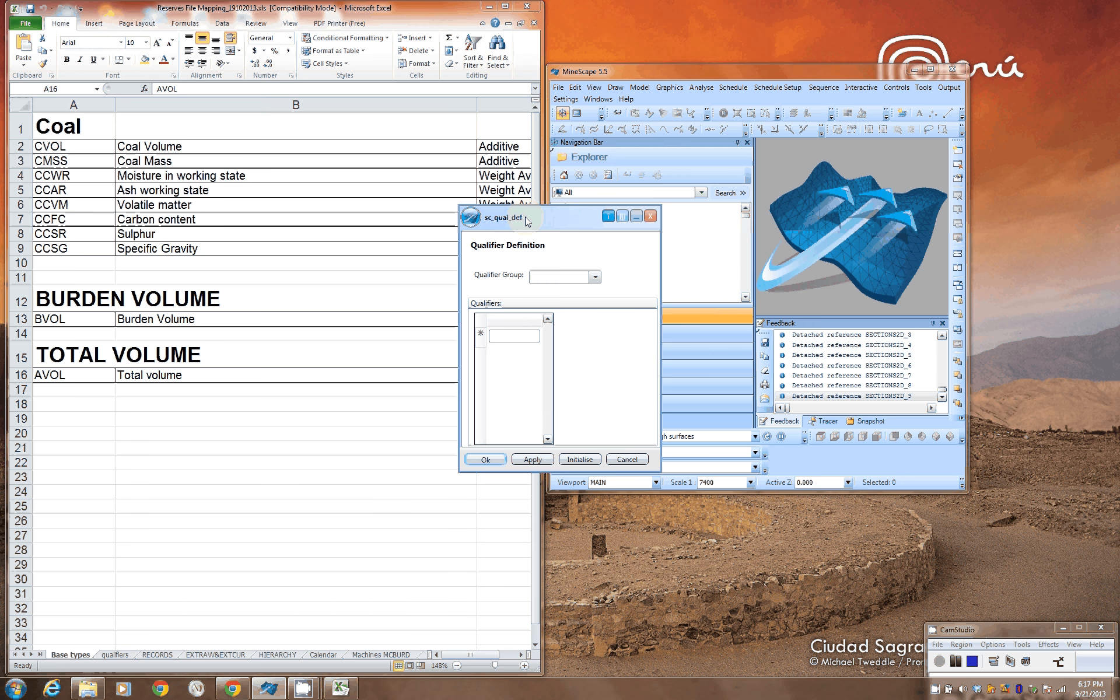
{"action": "left_click_drag", "start_coordinate": [527, 220], "coordinate": [582, 108]}
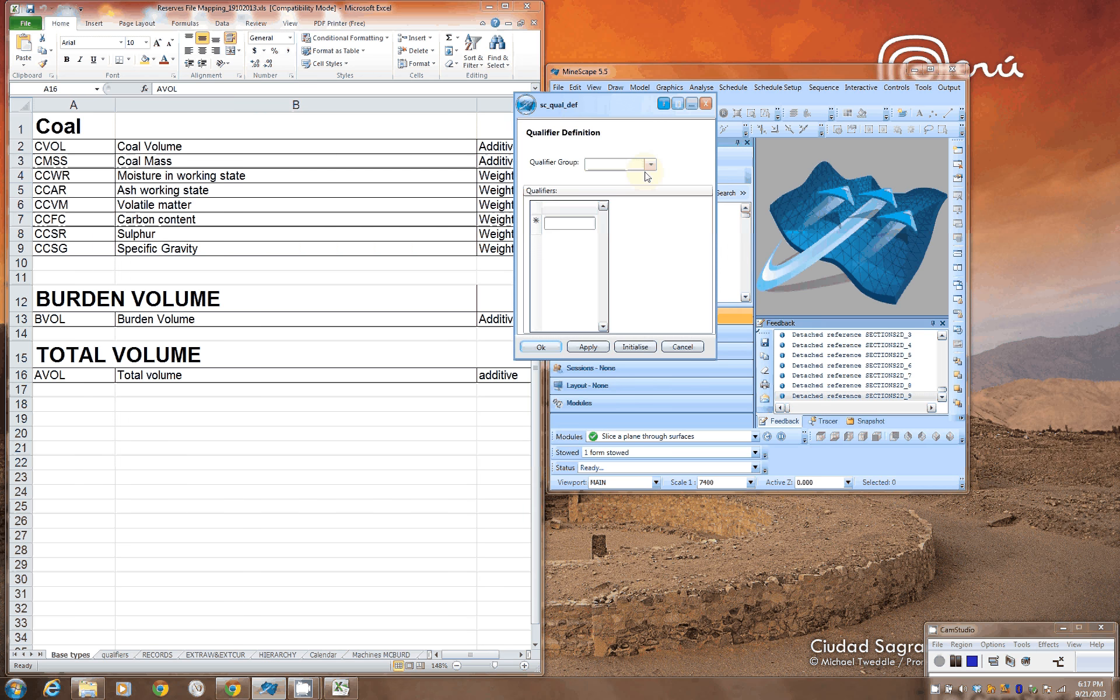
{"action": "left_click", "coordinate": [607, 179]}
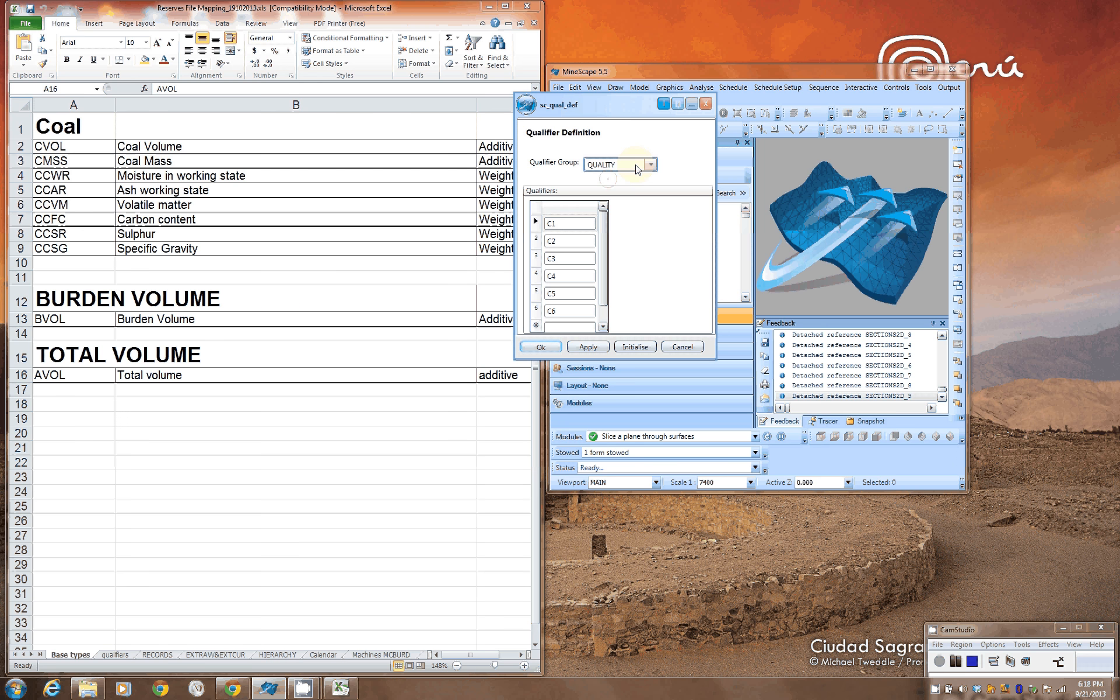
{"action": "left_click", "coordinate": [559, 224]}
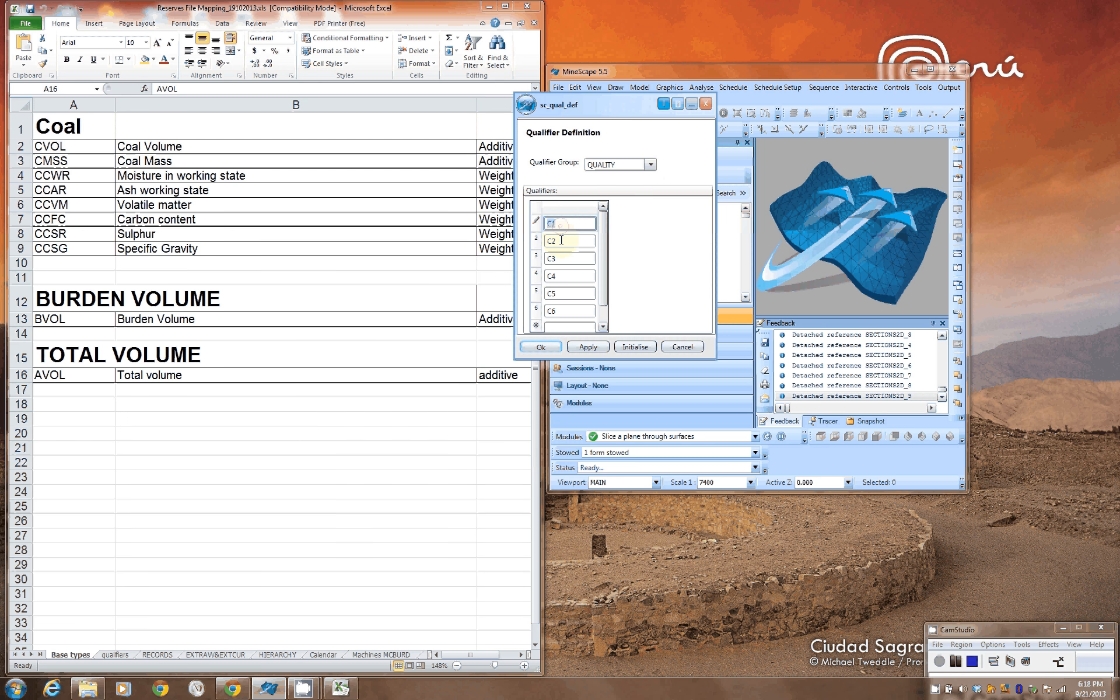
{"action": "left_click", "coordinate": [561, 276]}
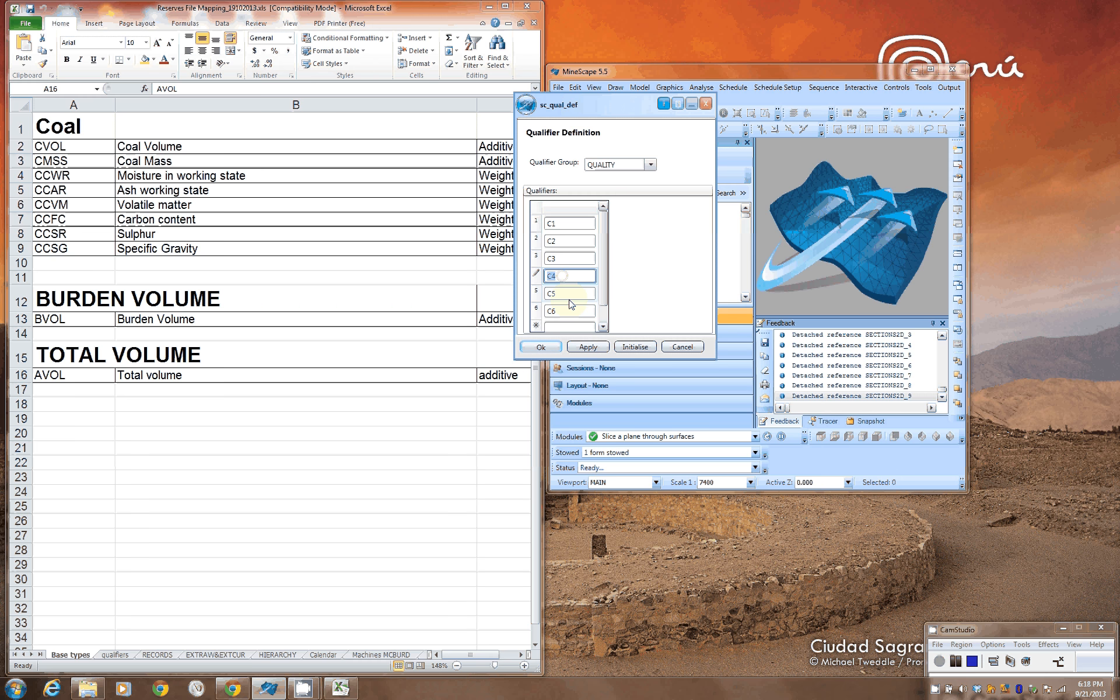
{"action": "left_click", "coordinate": [569, 310]}
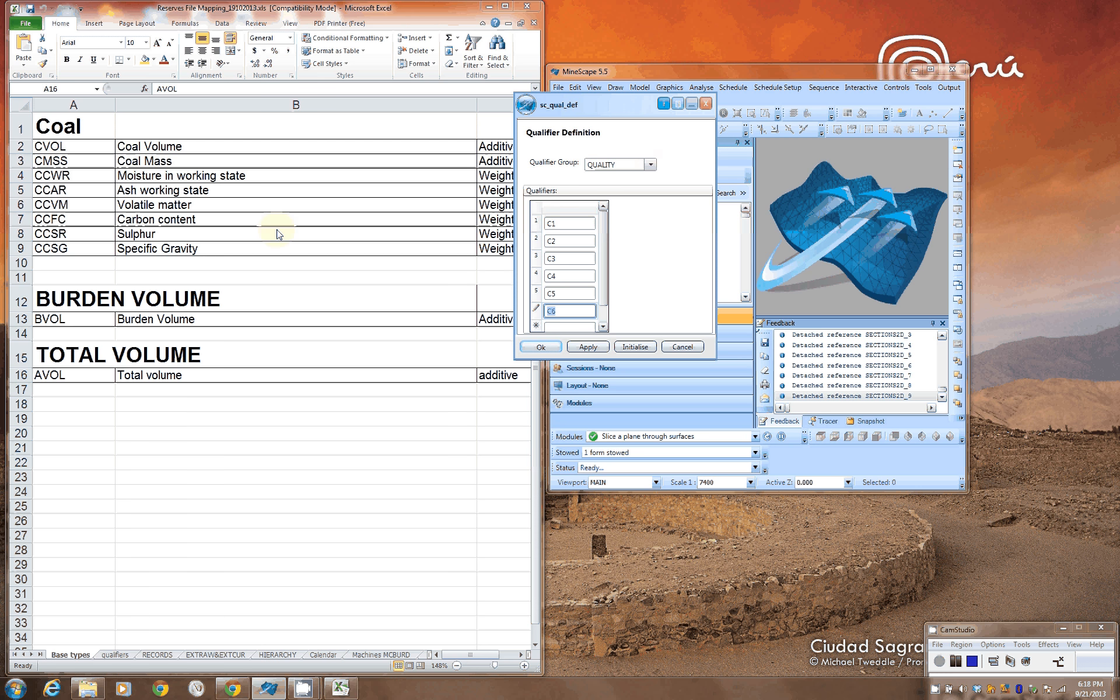
Step: Load the LITHOTYPES qualifier group and enlarge the form downwards to view its qualifier codes
{"action": "left_click", "coordinate": [646, 167]}
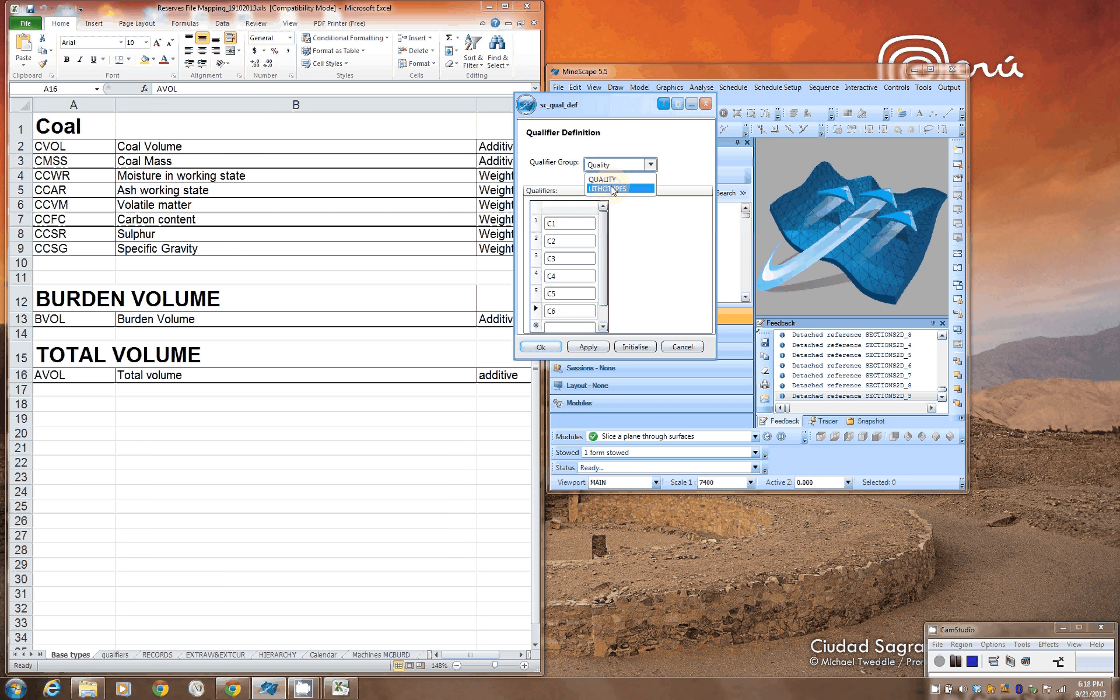
{"action": "left_click", "coordinate": [613, 188]}
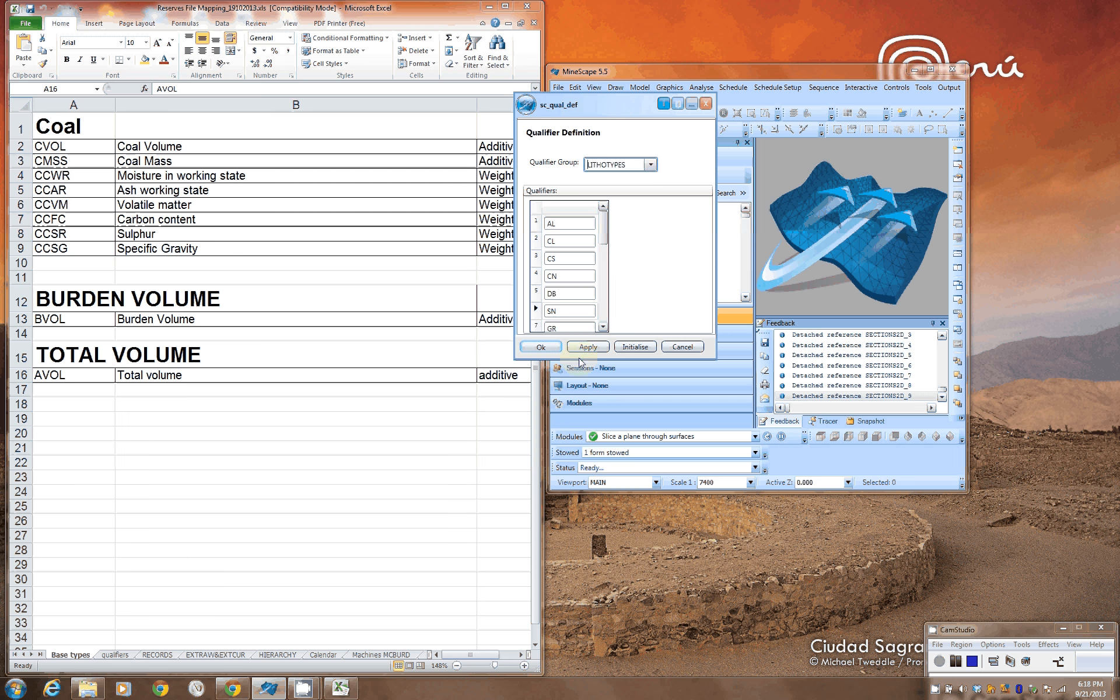
{"action": "left_click_drag", "start_coordinate": [579, 358], "coordinate": [578, 579]}
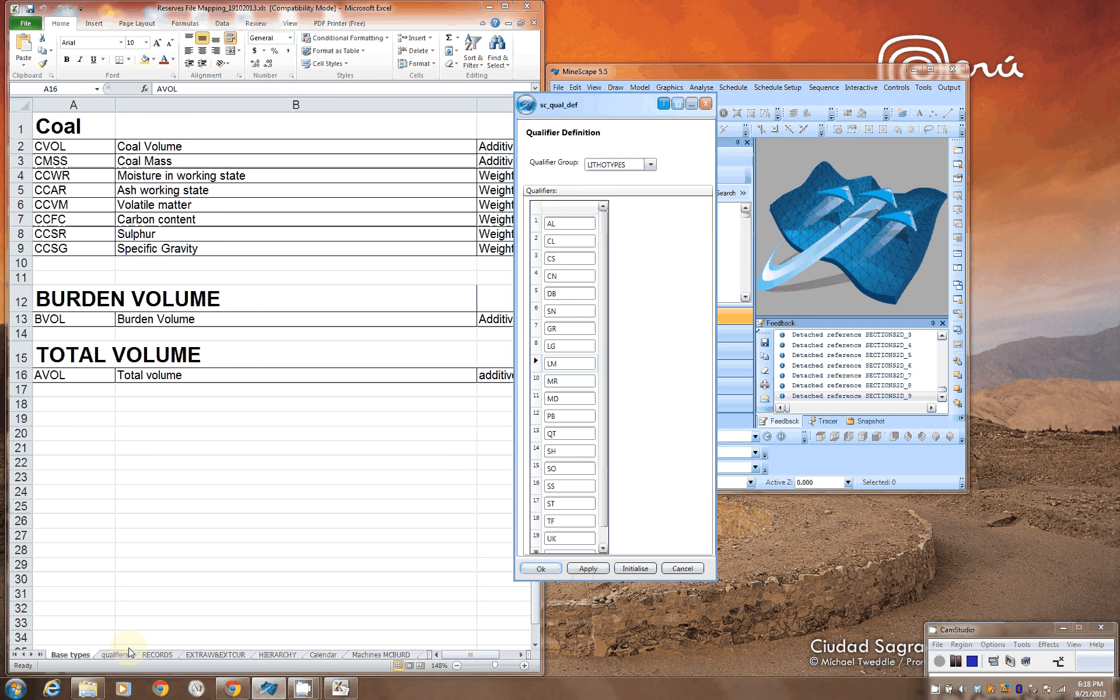
Step: Compare the LITHOTYPES codes with the Excel qualifiers sheet side by side, and apply the qualifier group definition
{"action": "left_click", "coordinate": [115, 654]}
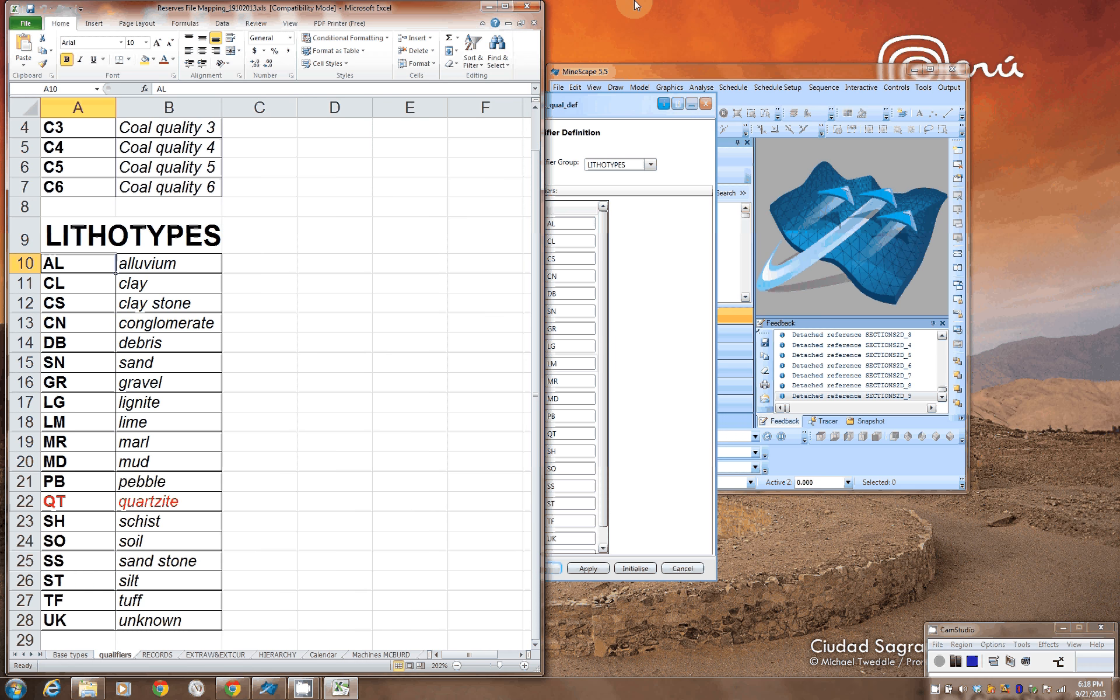
{"action": "left_click_drag", "start_coordinate": [583, 110], "coordinate": [616, 20]}
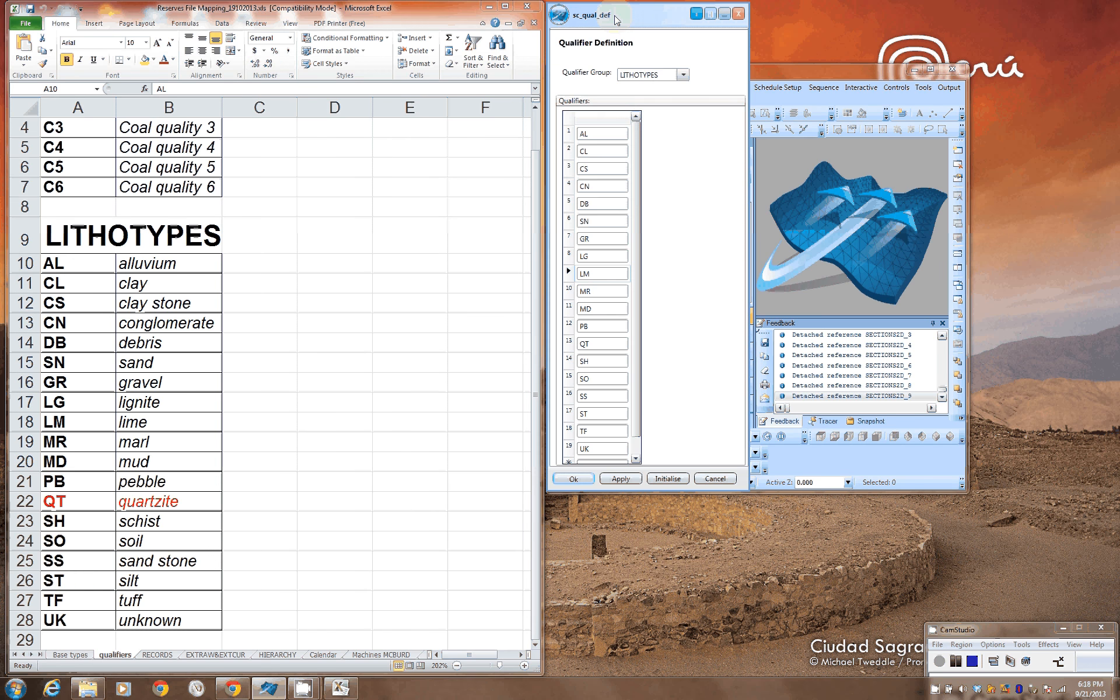
{"action": "scroll", "coordinate": [656, 415], "scroll_direction": "down", "scroll_amount": 1}
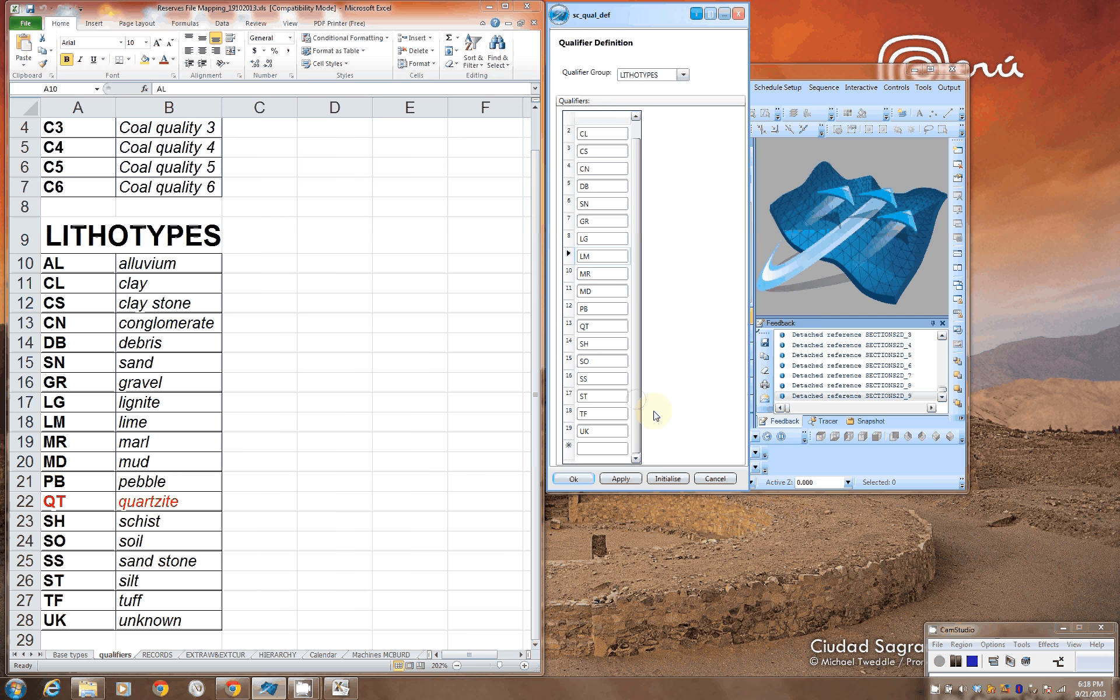
{"action": "left_click", "coordinate": [620, 480]}
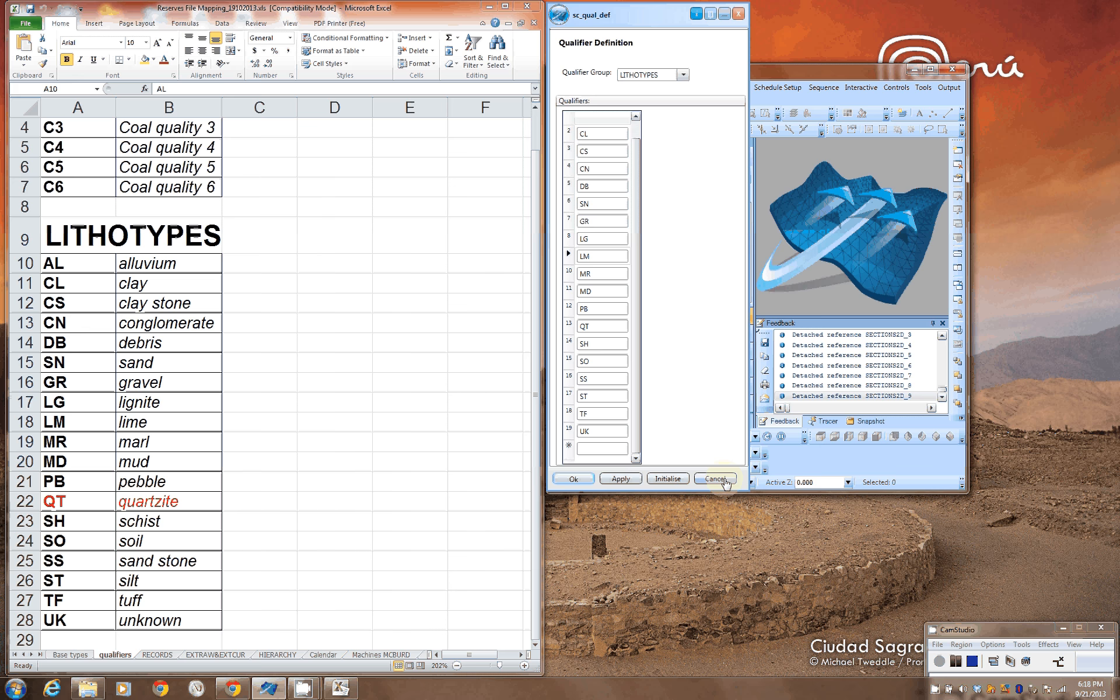
Step: Close the Qualifier Definition form and open the Qualifier Catalogue from the schedule information commands
{"action": "left_click", "coordinate": [715, 479]}
{"action": "left_click", "coordinate": [778, 87]}
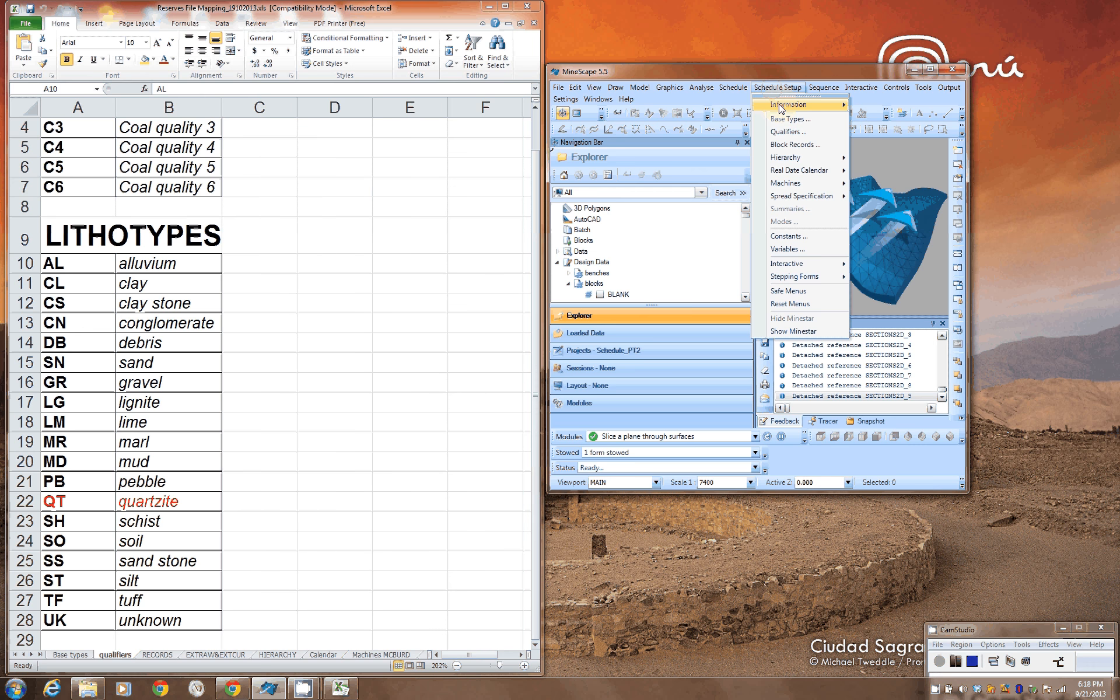
{"action": "left_click", "coordinate": [785, 105]}
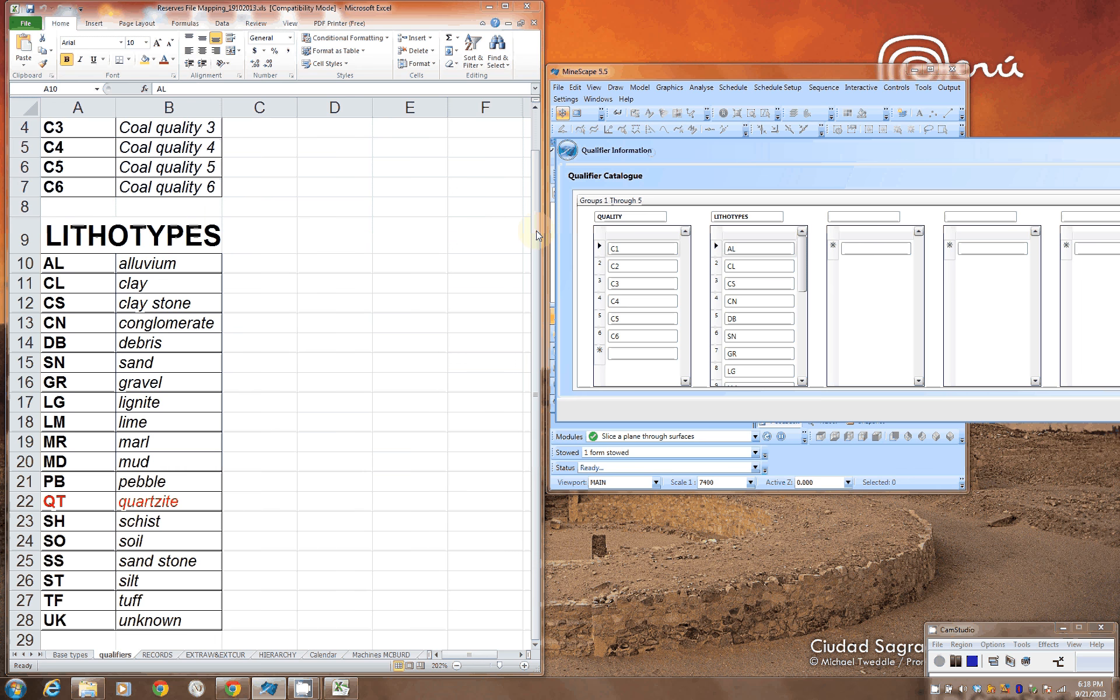
Step: Compare the QUALITY and LITHOTYPES groups in the Qualifier Catalogue with the Excel qualifiers sheet, bring the whole catalogue into view, and close it
{"action": "scroll", "coordinate": [100, 143], "scroll_direction": "up", "scroll_amount": 1}
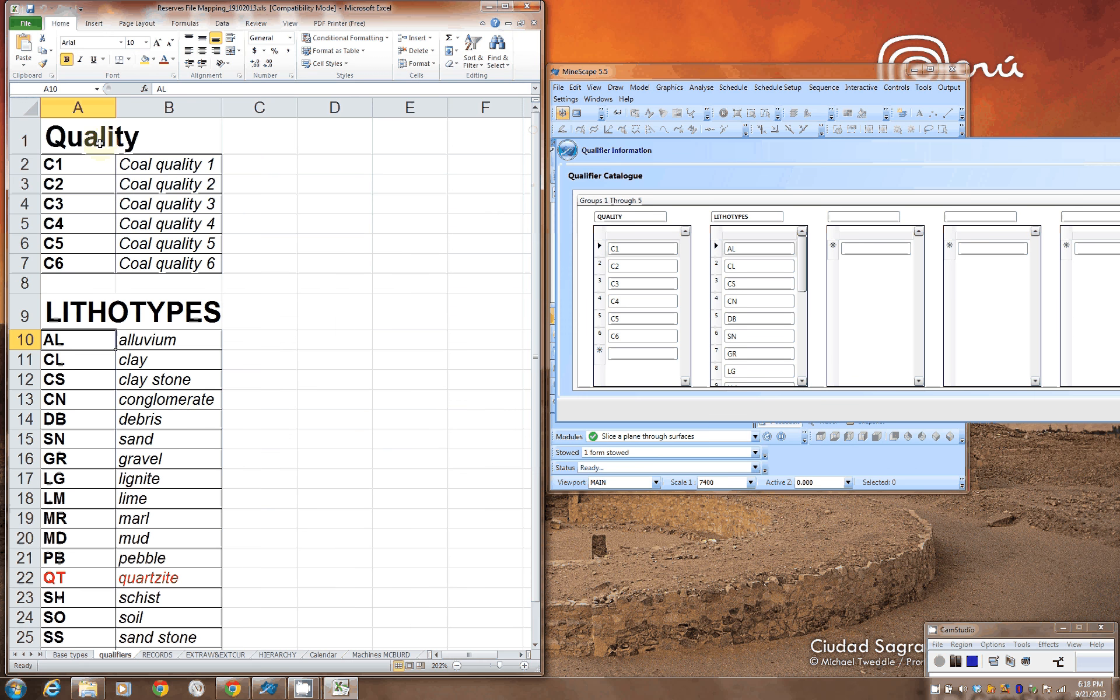
{"action": "left_click_drag", "start_coordinate": [535, 240], "coordinate": [536, 250]}
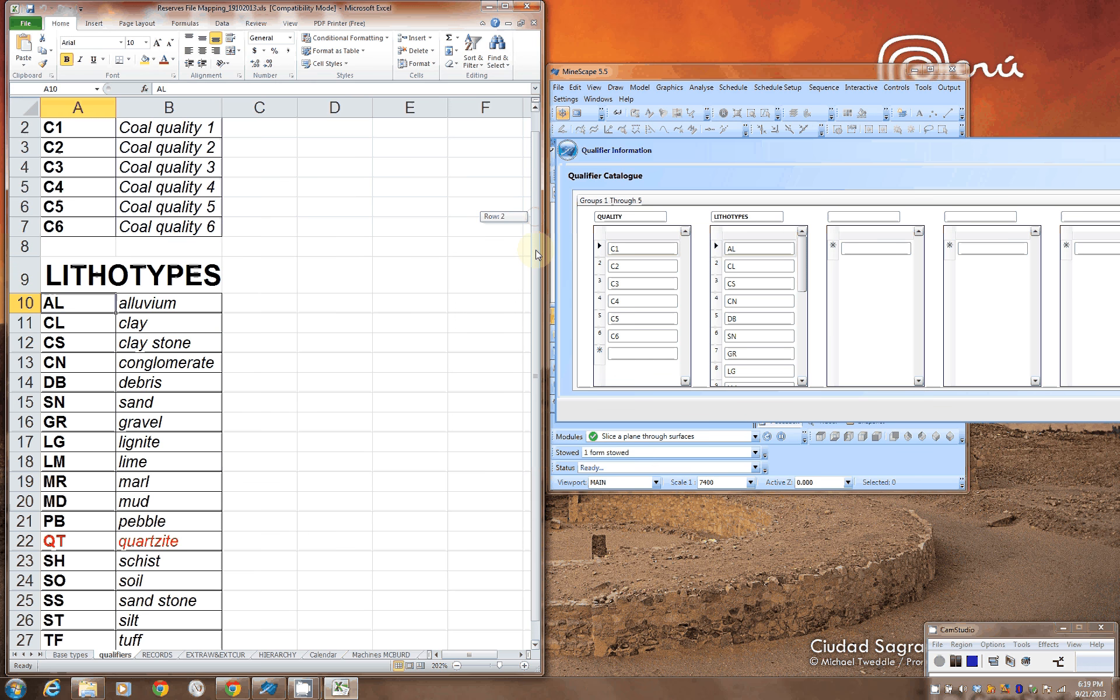
{"action": "left_click_drag", "start_coordinate": [535, 249], "coordinate": [536, 259]}
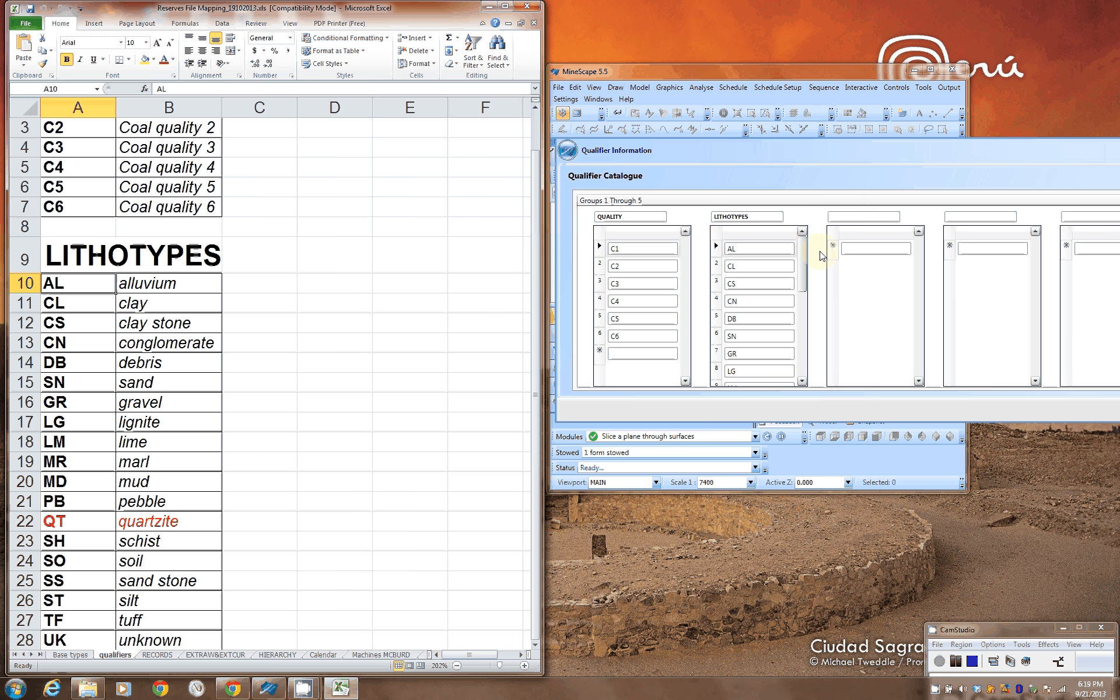
{"action": "left_click", "coordinate": [800, 159]}
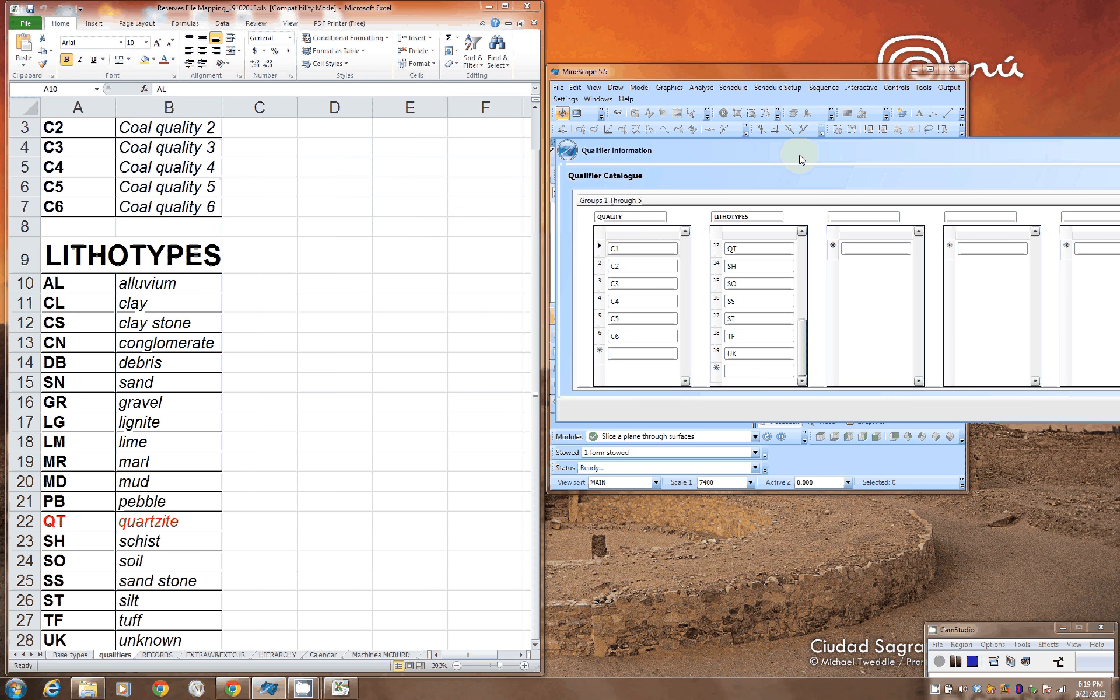
{"action": "left_click_drag", "start_coordinate": [800, 159], "coordinate": [493, 182]}
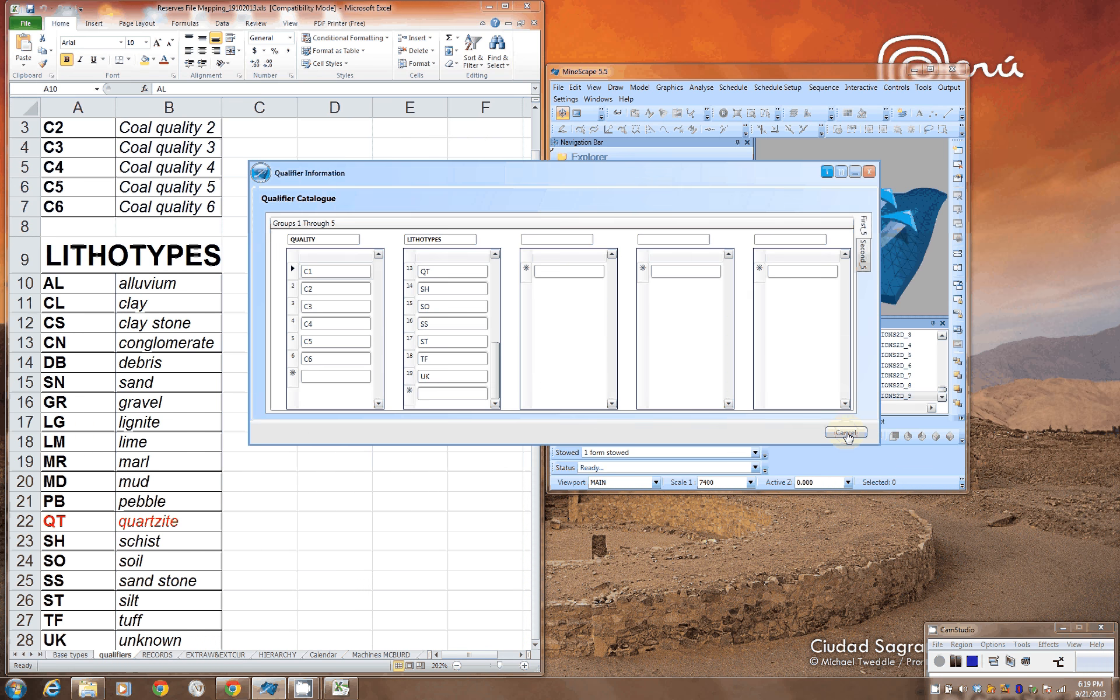
{"action": "left_click", "coordinate": [846, 433]}
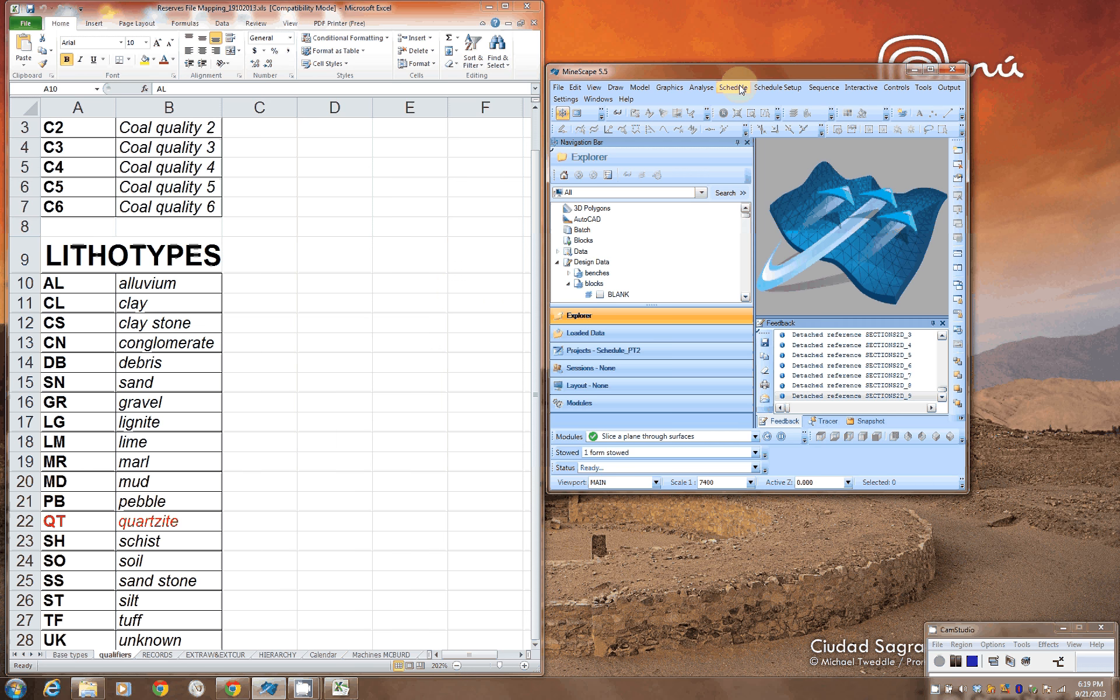
Step: Bring up the Hierarchy commands of the schedule setup
{"action": "left_click", "coordinate": [776, 87]}
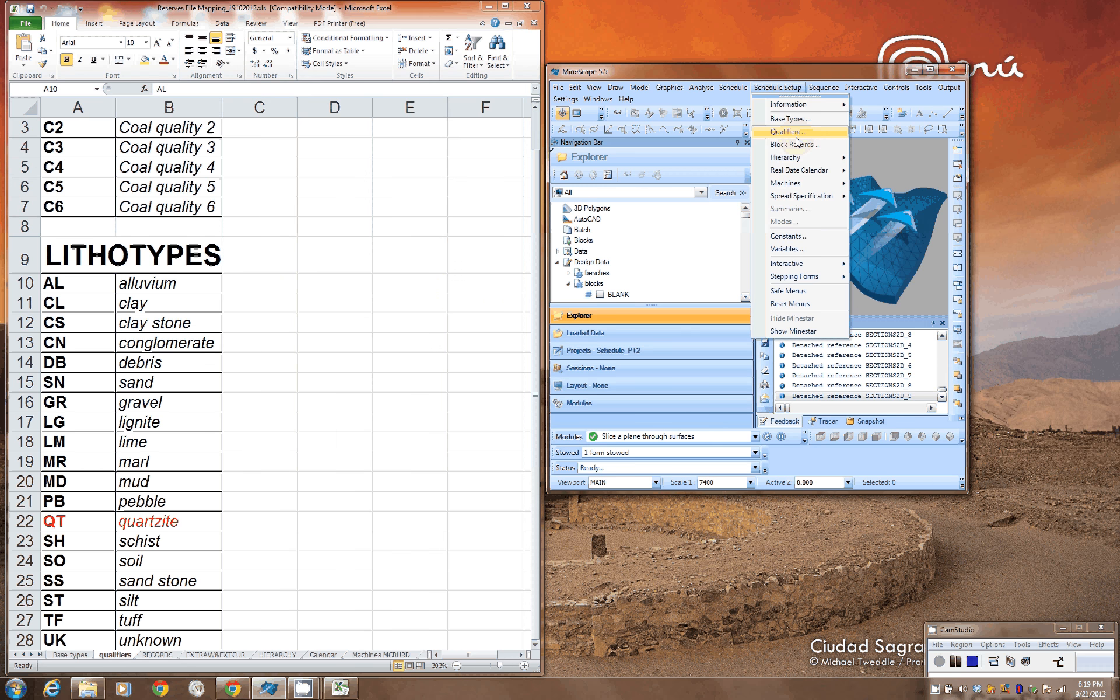
{"action": "mouse_move", "coordinate": [801, 161]}
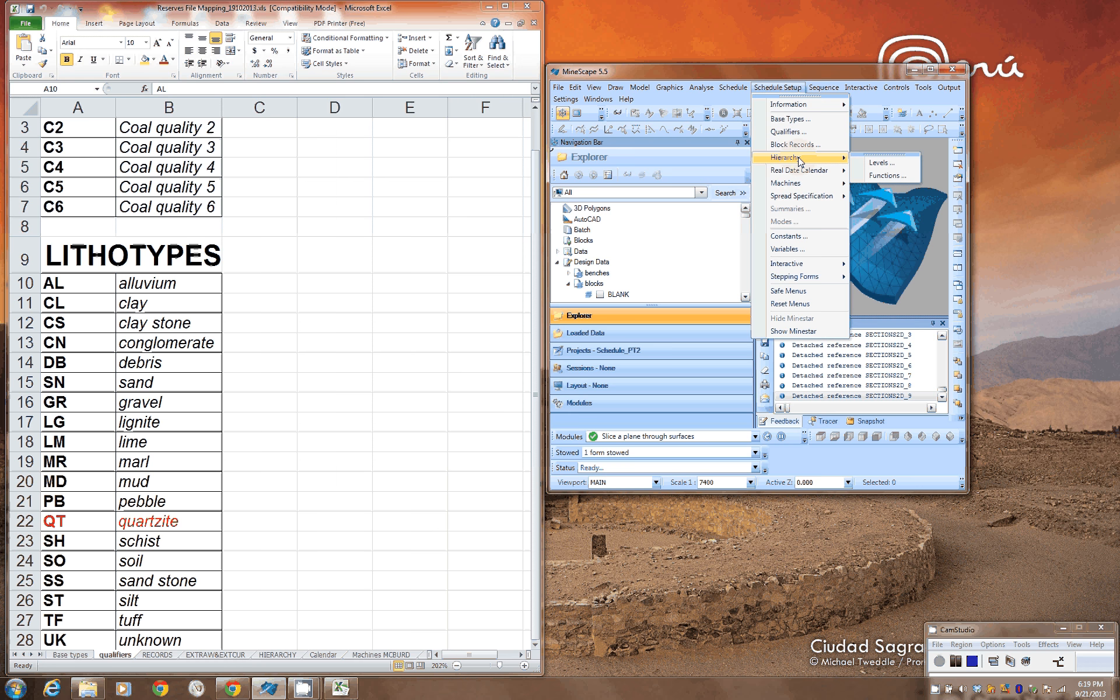